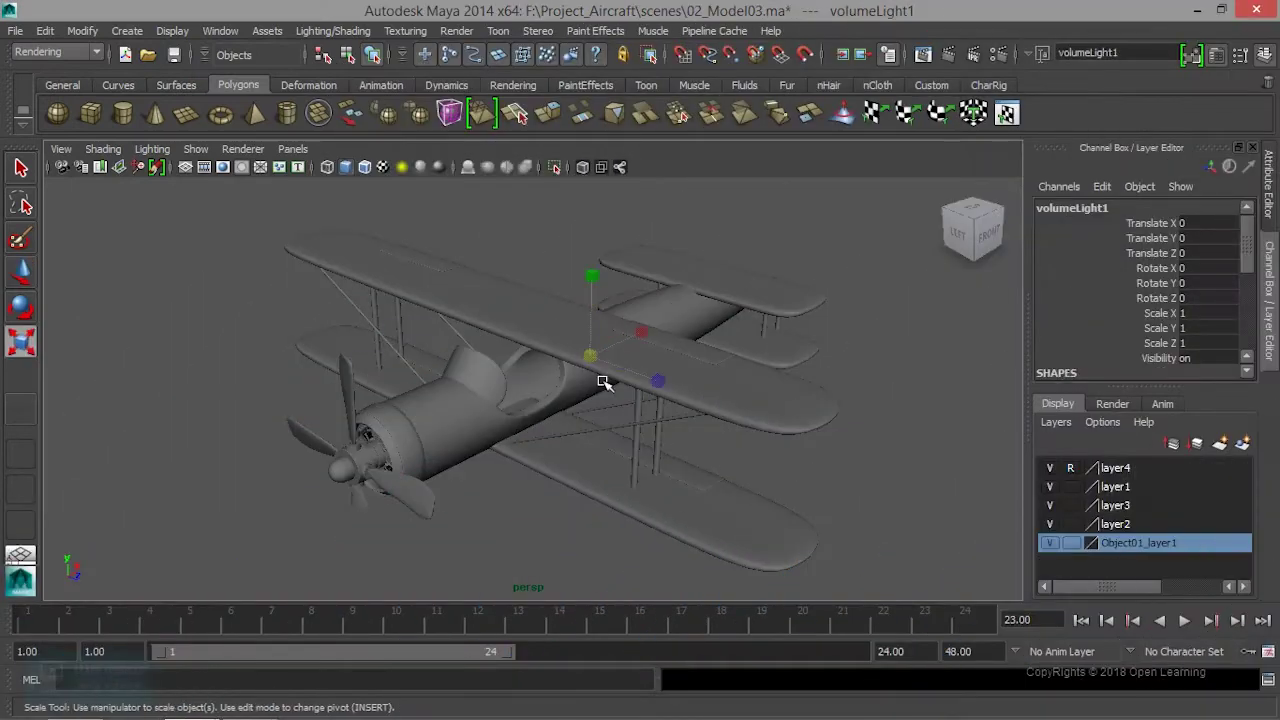
Scale volumeLight1 uniformly to 25.813 so its sphere encloses the biplane, then orbit the view.
drag(592, 358, 706, 509)
scroll(611, 543, down, 3)
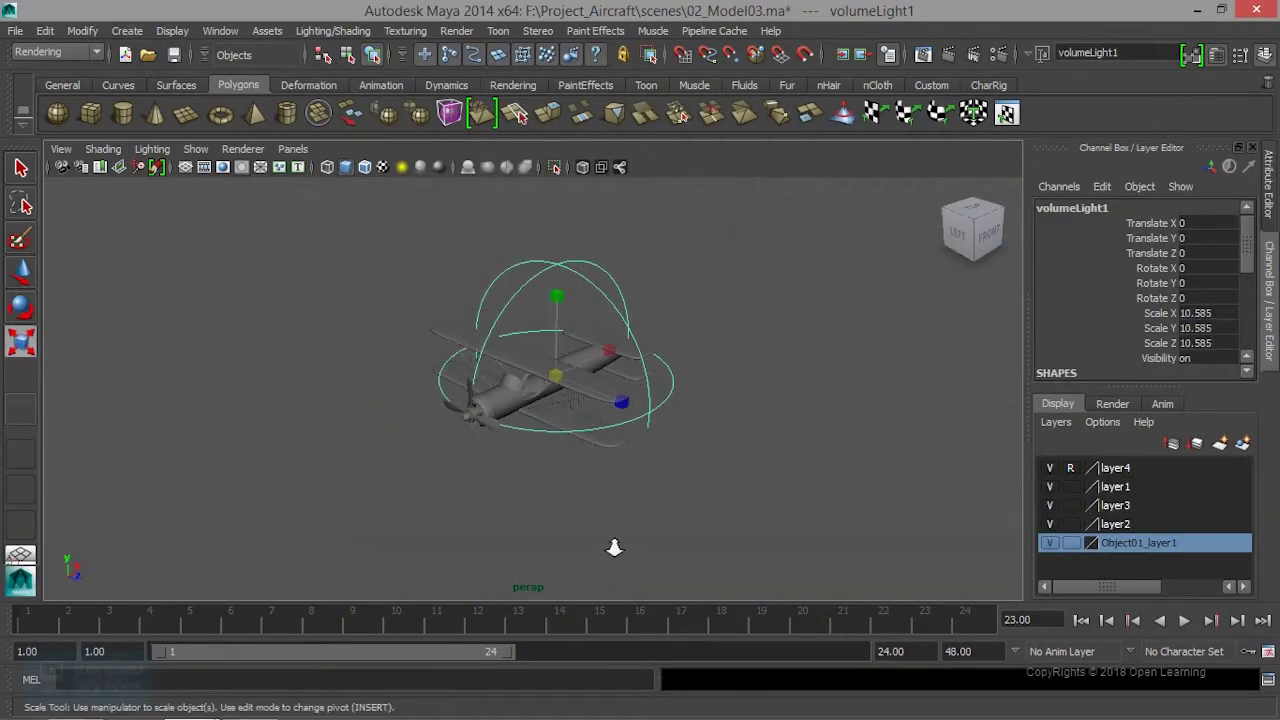
drag(556, 376, 766, 457)
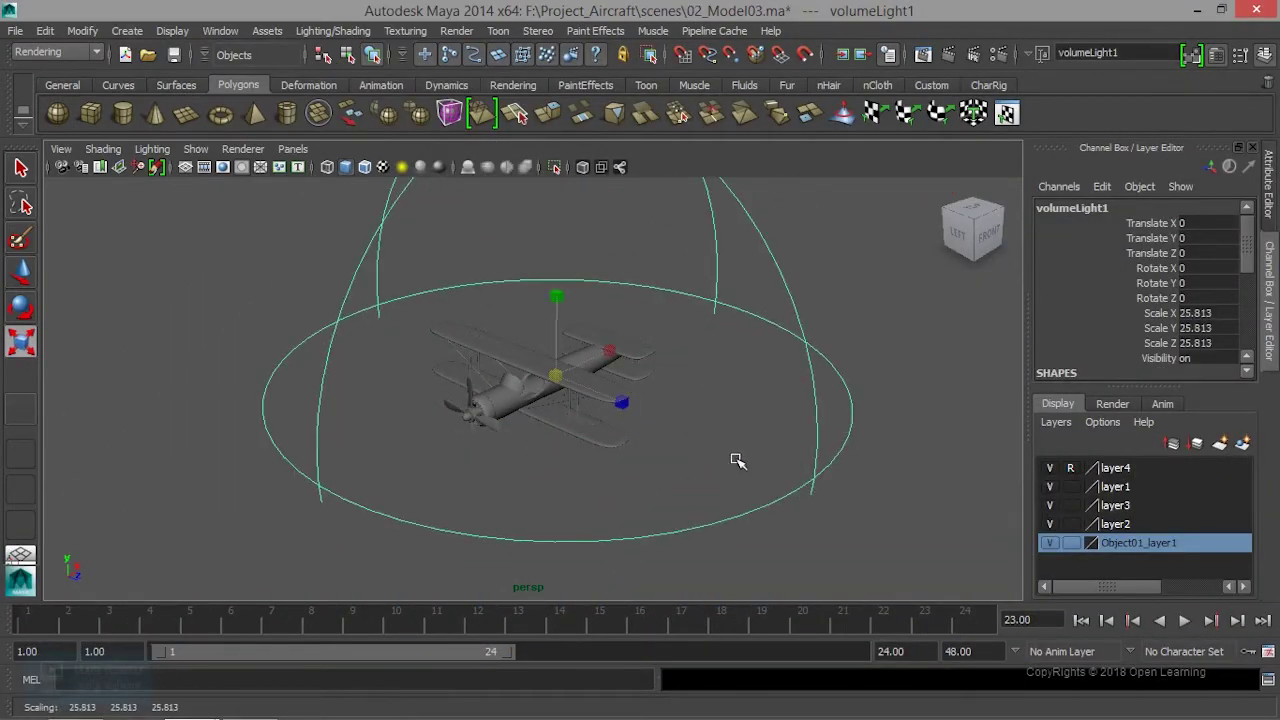
alt+right_drag(558, 425, 729, 509)
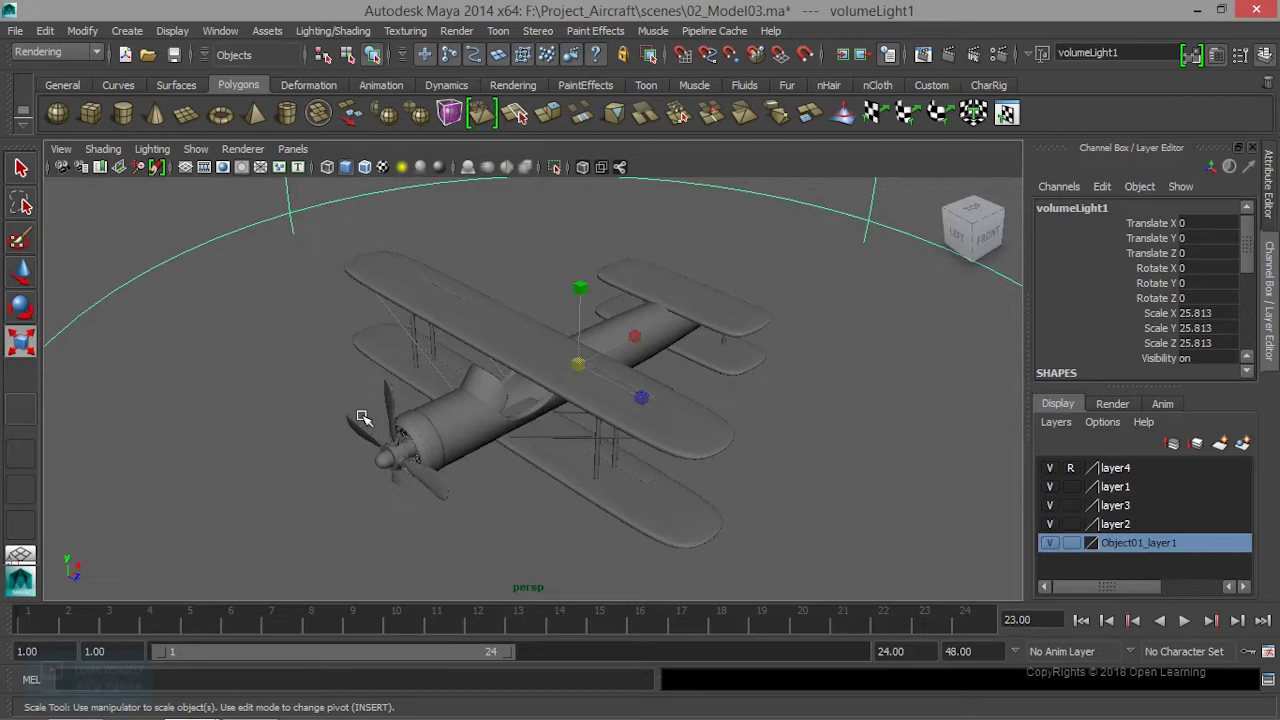
scroll(362, 417, down, 3)
mouse_move(370, 436)
alt+mouse_down()
mouse_move(414, 480)
mouse_move(523, 466)
mouse_move(725, 321)
alt+mouse_up()
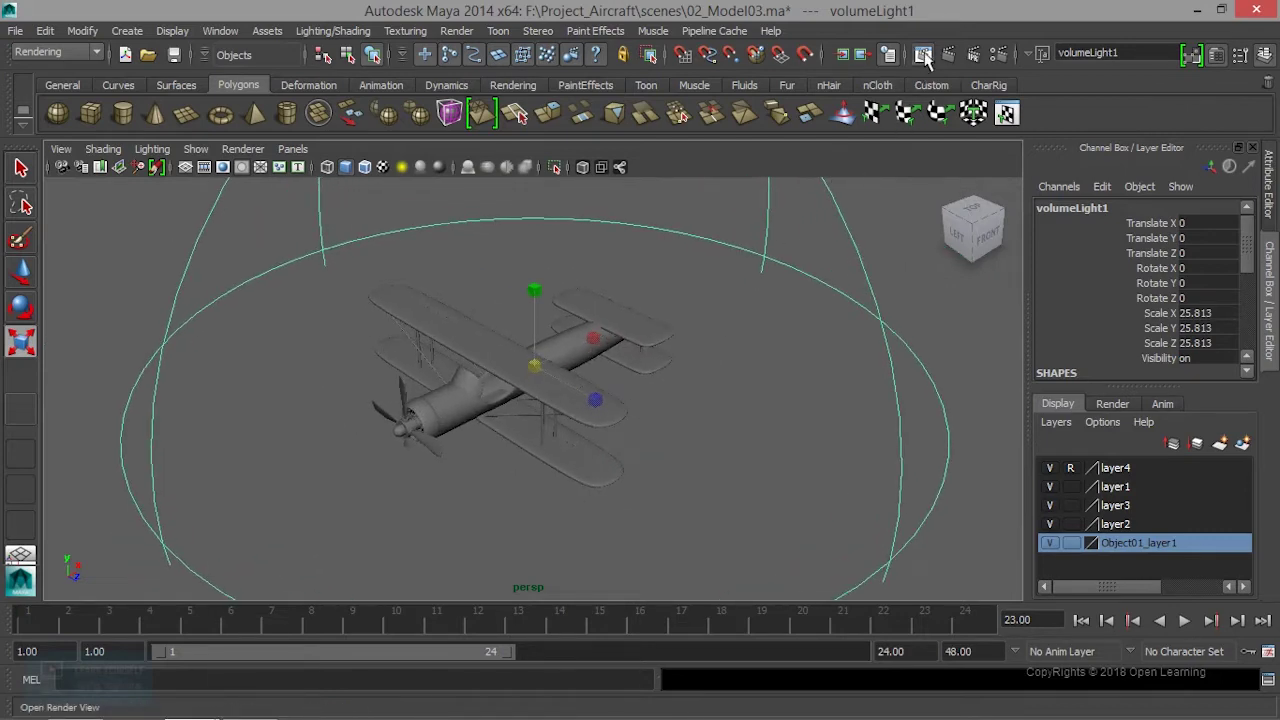
Check the renderer lists in Render View and Render Settings; only Maya Software is offered.
click(922, 54)
click(445, 84)
click(236, 84)
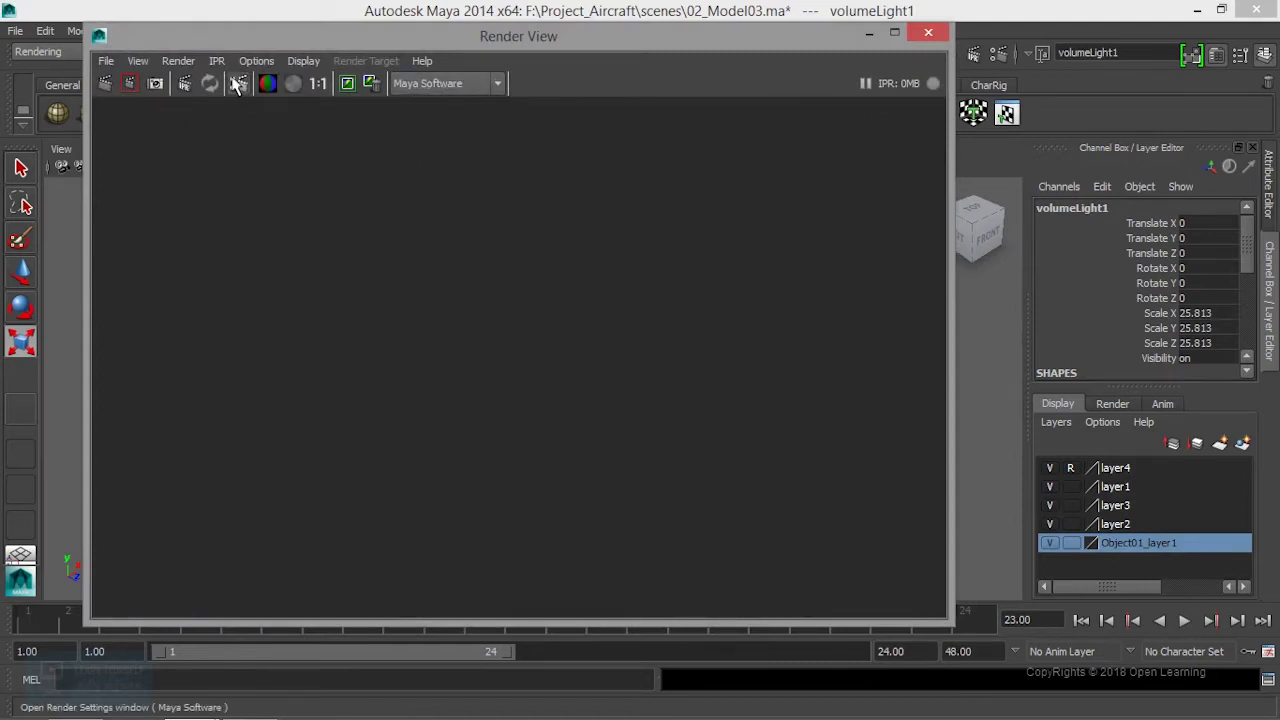
click(236, 84)
click(326, 85)
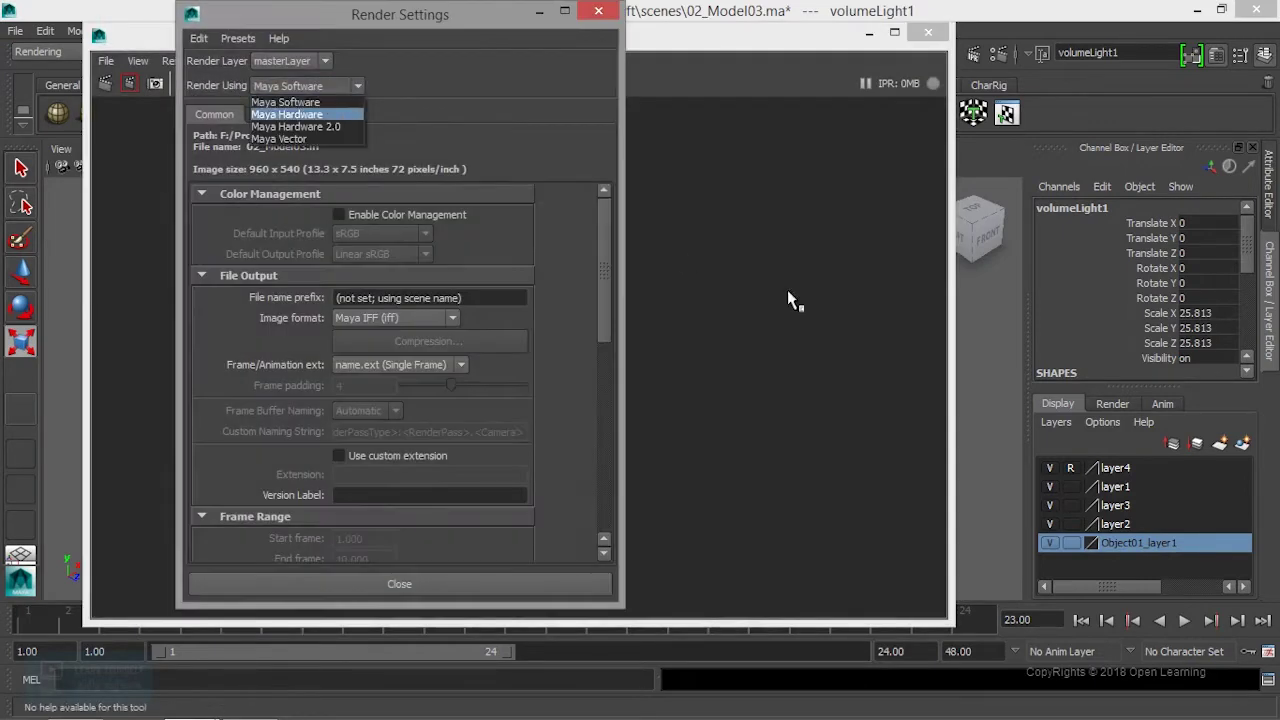
click(787, 289)
Close Render View and Render Settings and bring up Window > Settings/Preferences.
click(928, 32)
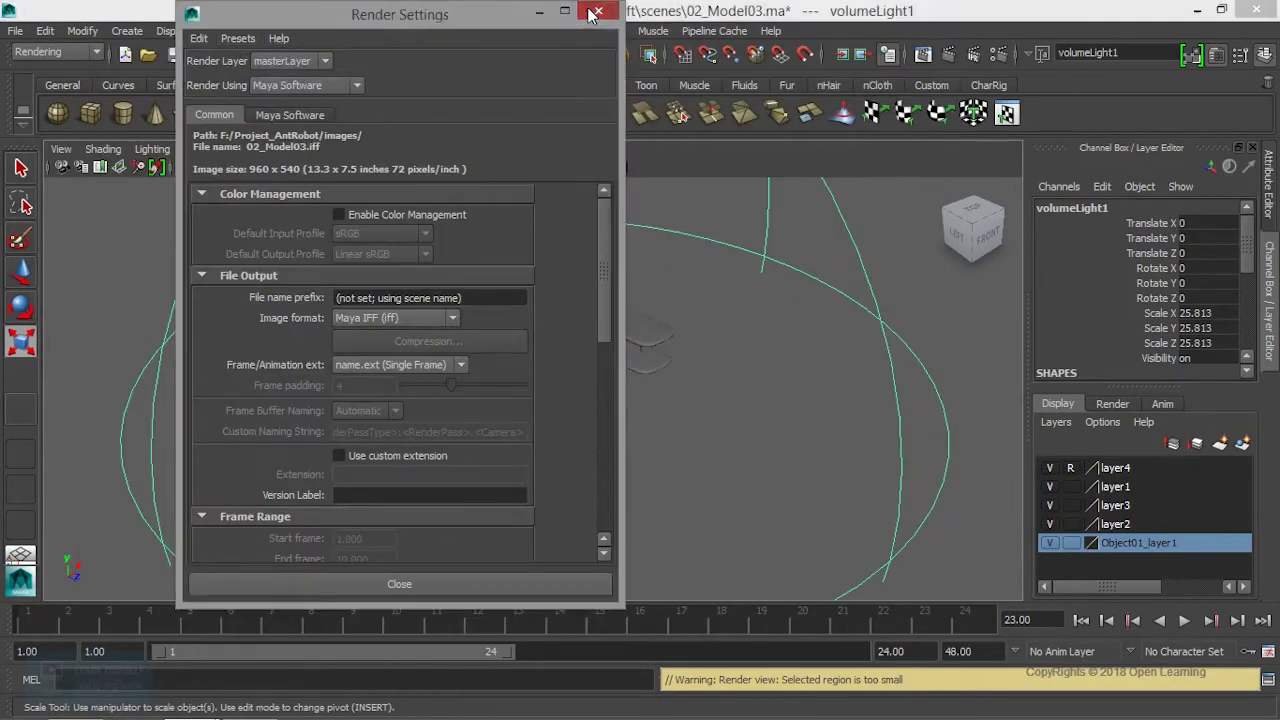
click(598, 11)
click(221, 31)
mouse_move(268, 129)
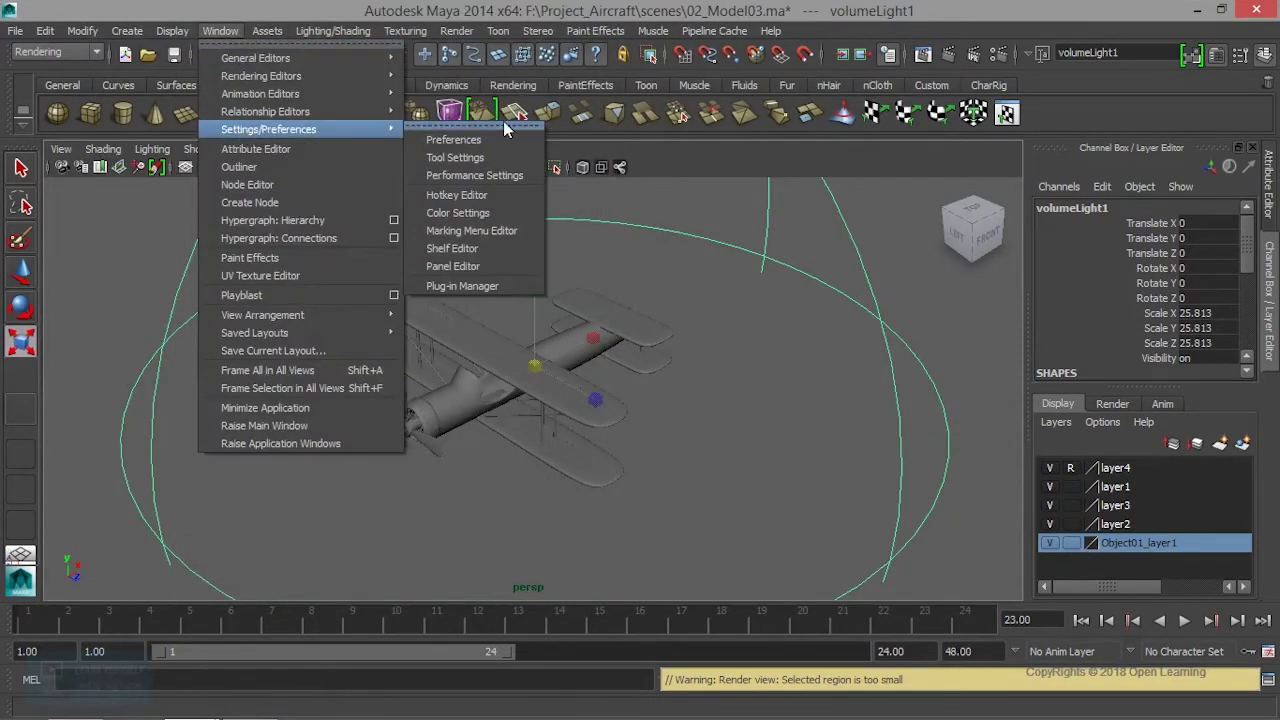
Browse the Plug-in Manager list down to the mental ray plug-in, then close it.
click(498, 286)
scroll(548, 434, down, 4)
scroll(549, 435, down, 5)
scroll(549, 435, down, 2)
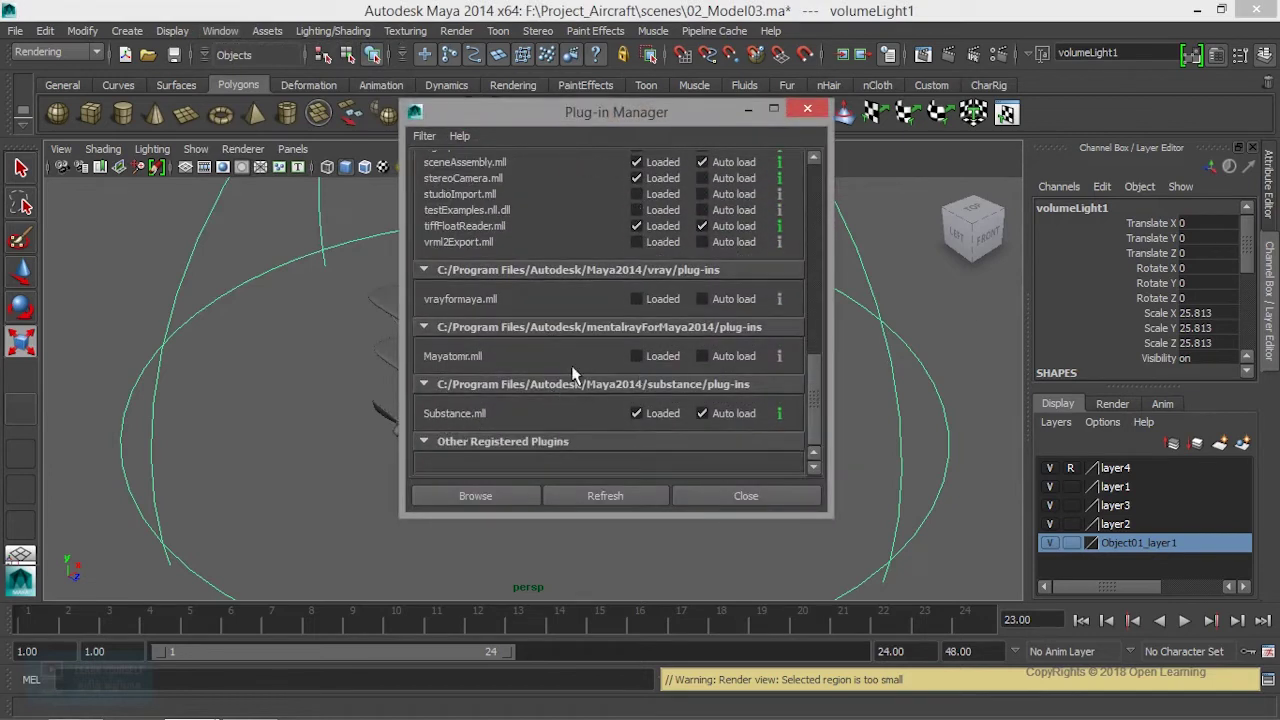
click(637, 355)
In the Plug-in Manager, tick Loaded and Auto load for Mayatomr.mll, then close it.
click(220, 31)
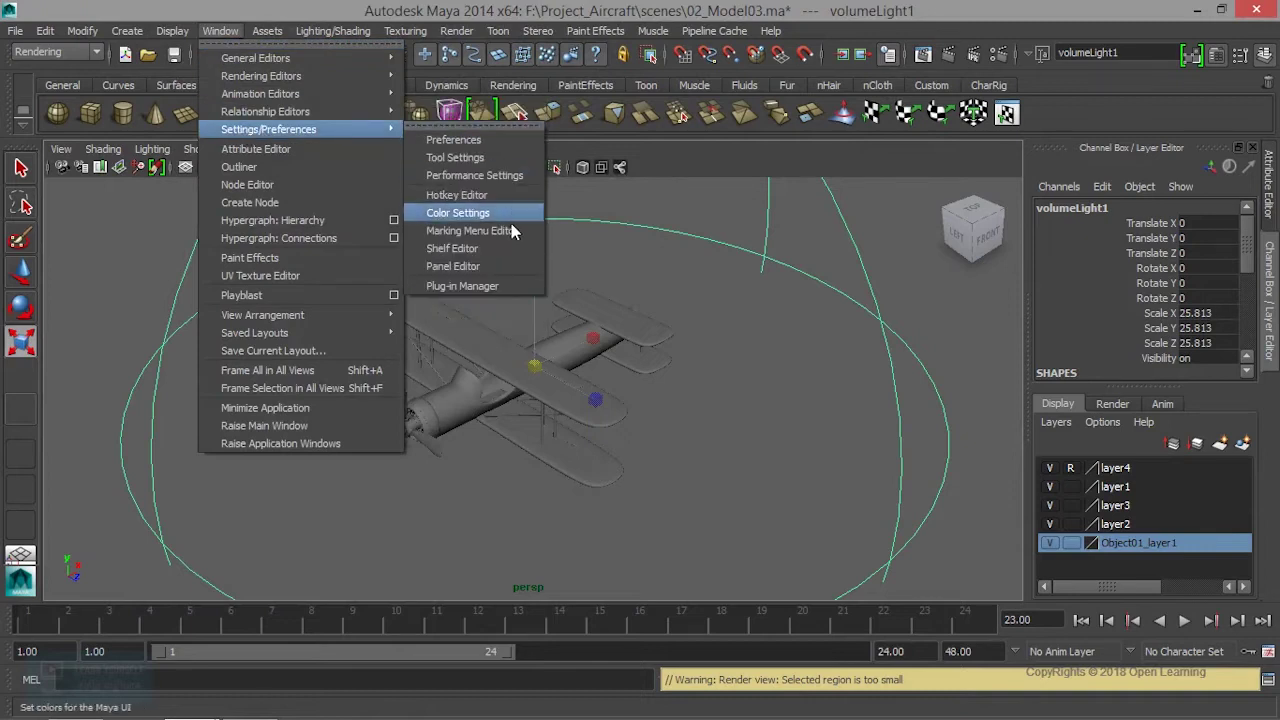
click(498, 286)
scroll(498, 287, down, 2)
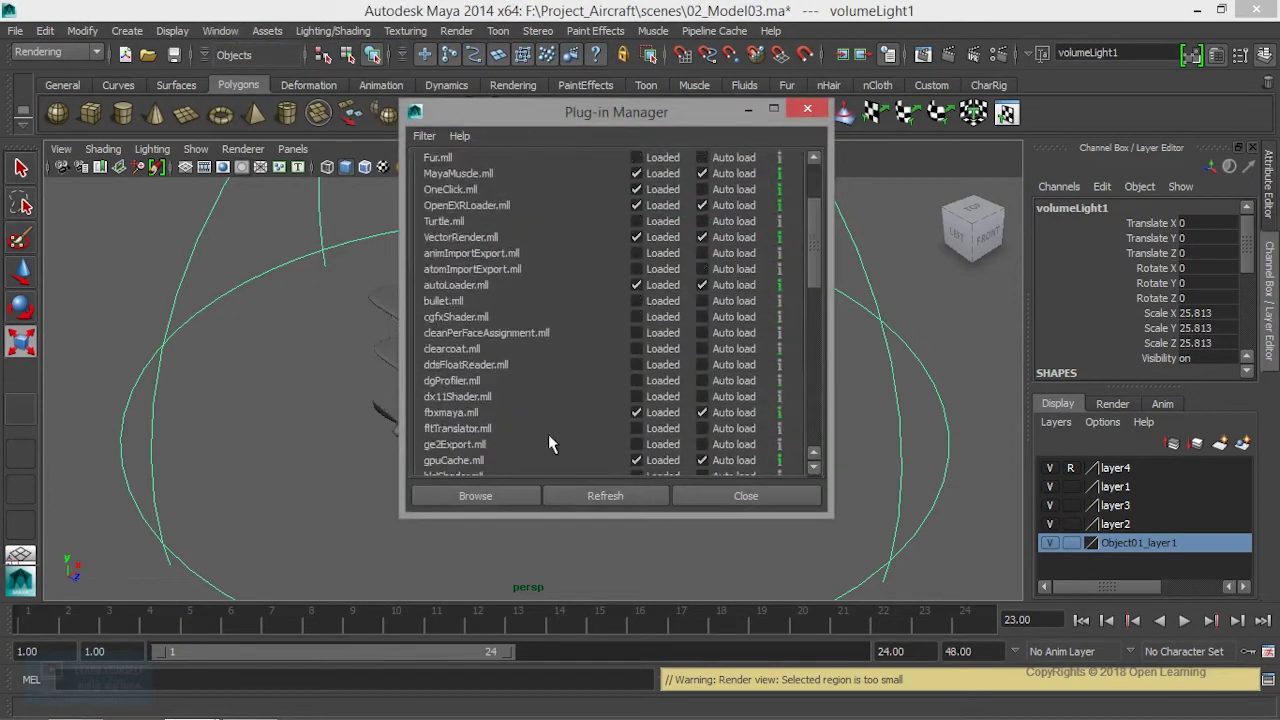
scroll(475, 390, down, 10)
scroll(457, 419, down, 5)
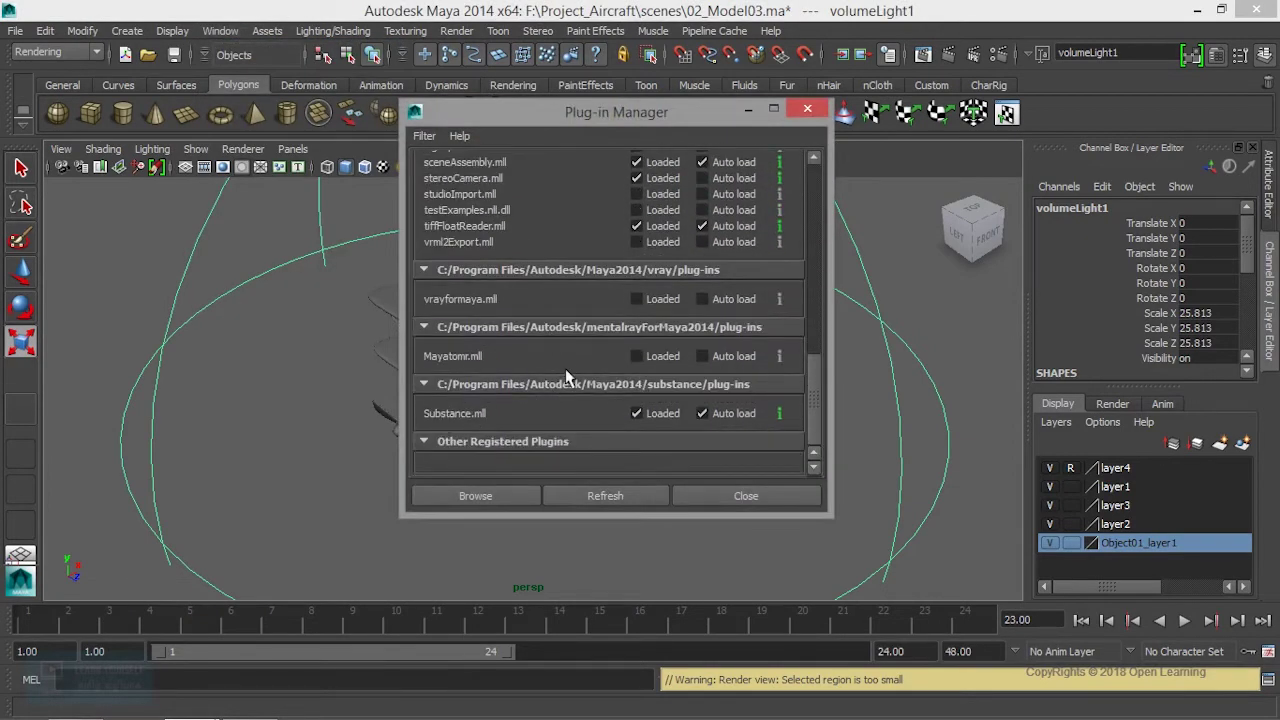
click(637, 355)
click(701, 356)
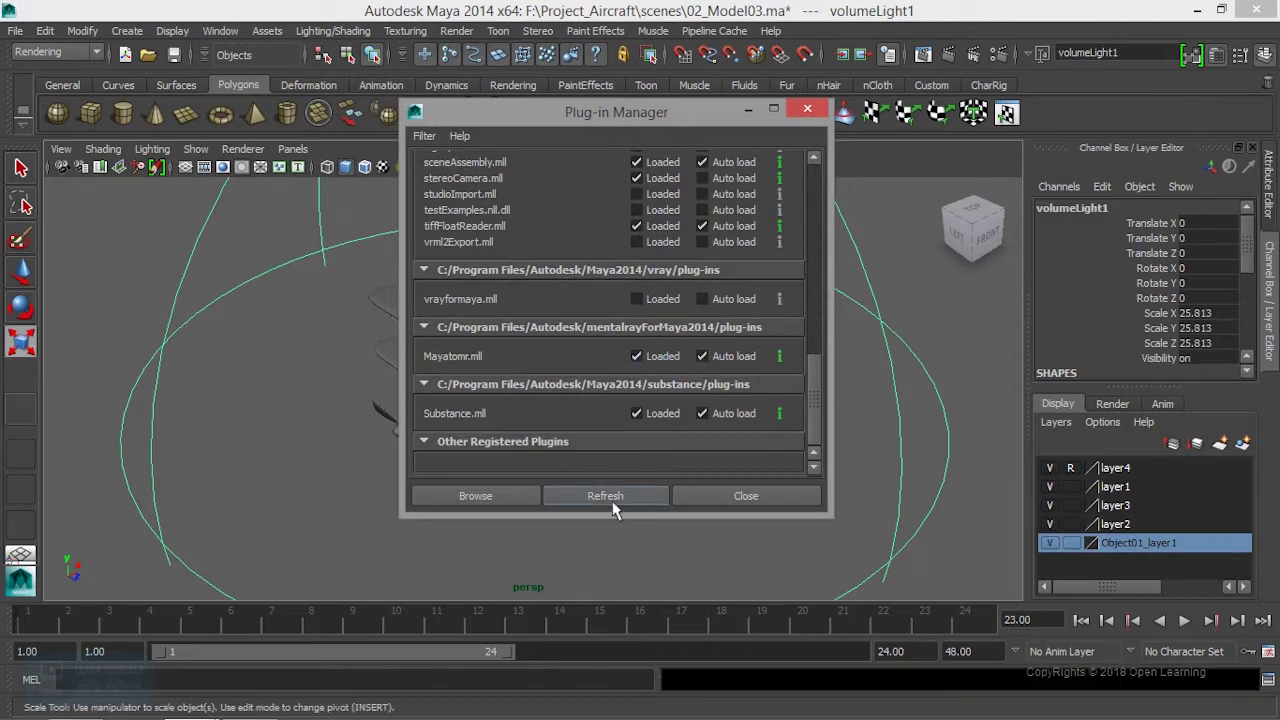
click(733, 497)
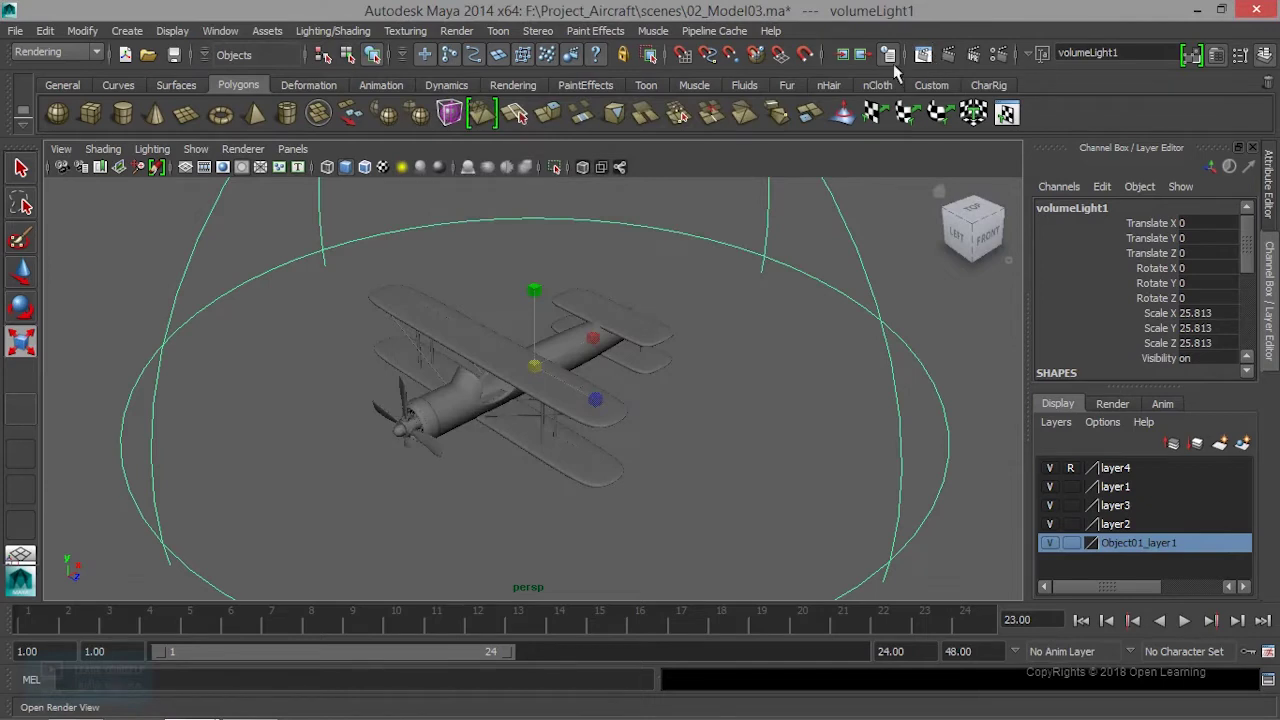
Render the frame in Render View with mental ray as renderer; the result comes out nearly black.
click(843, 54)
click(463, 84)
click(449, 153)
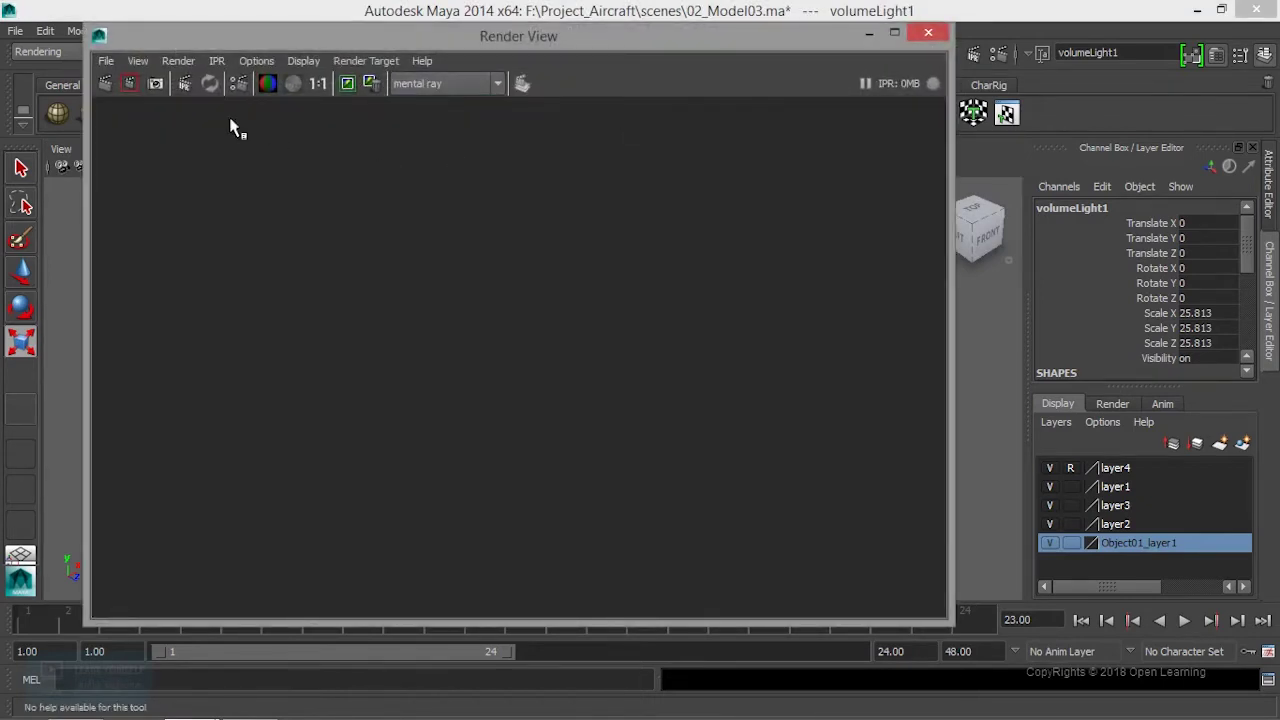
click(105, 83)
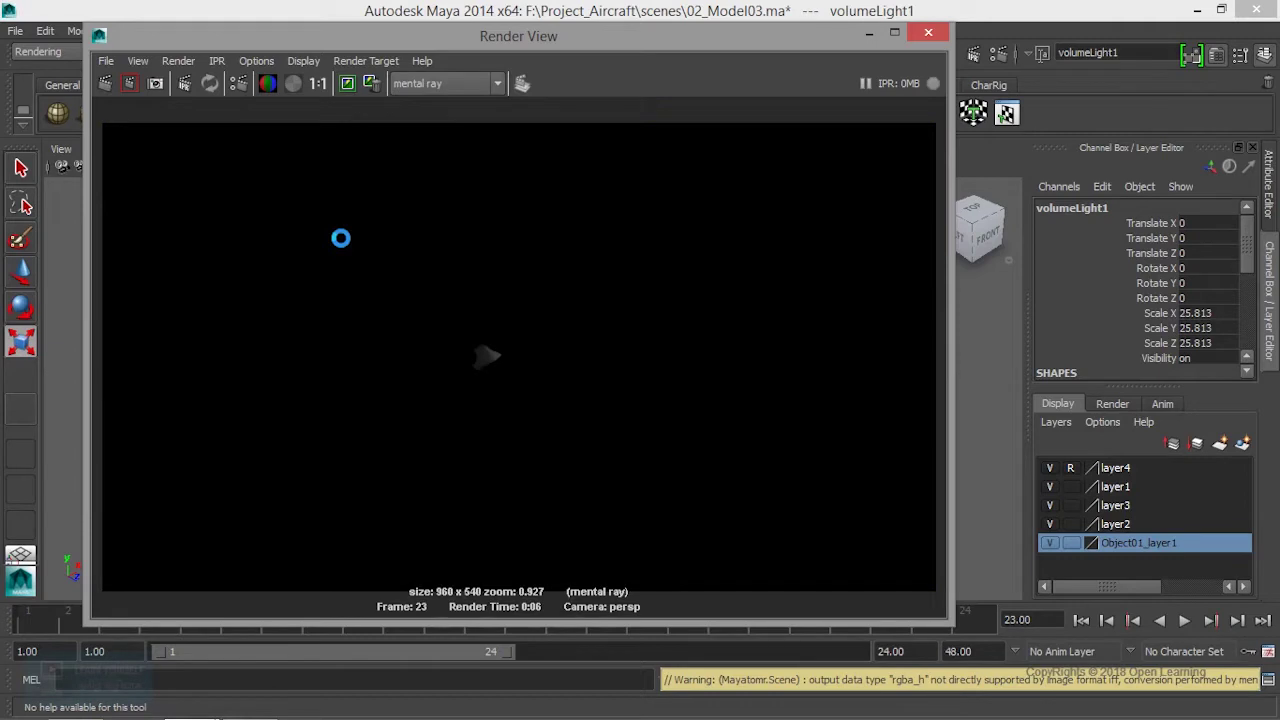
scroll(508, 446, up, 5)
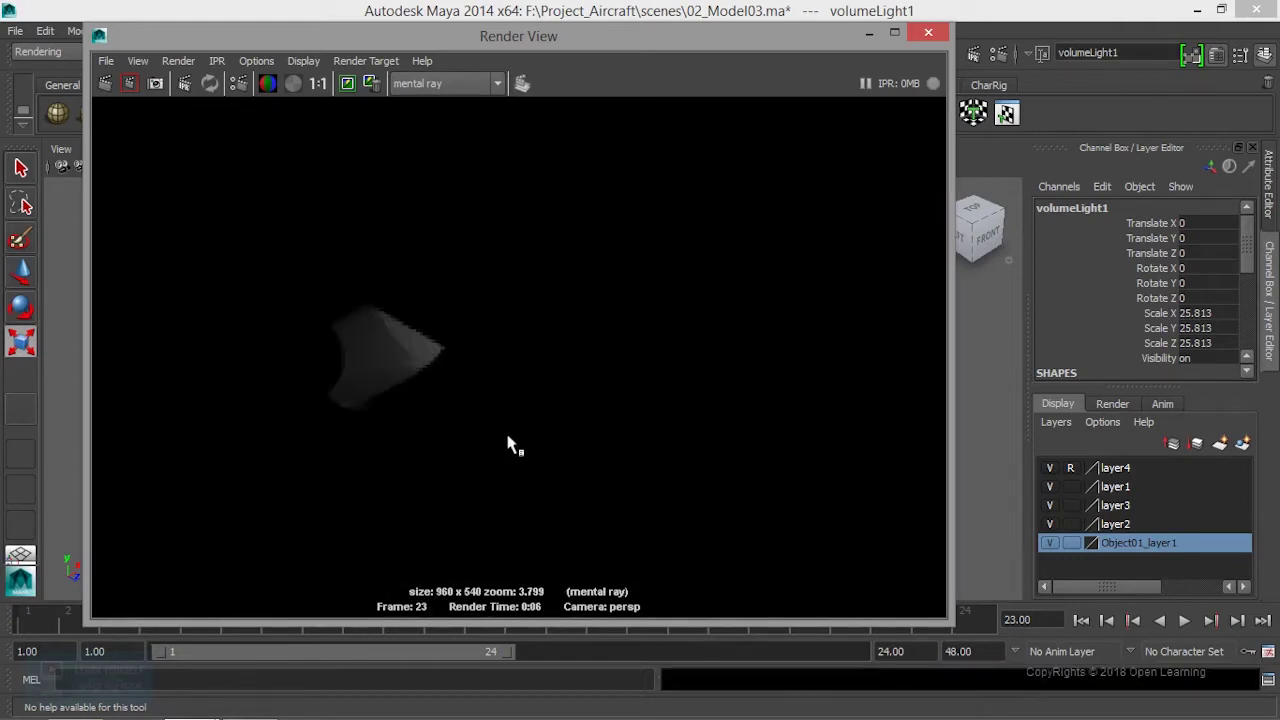
click(869, 32)
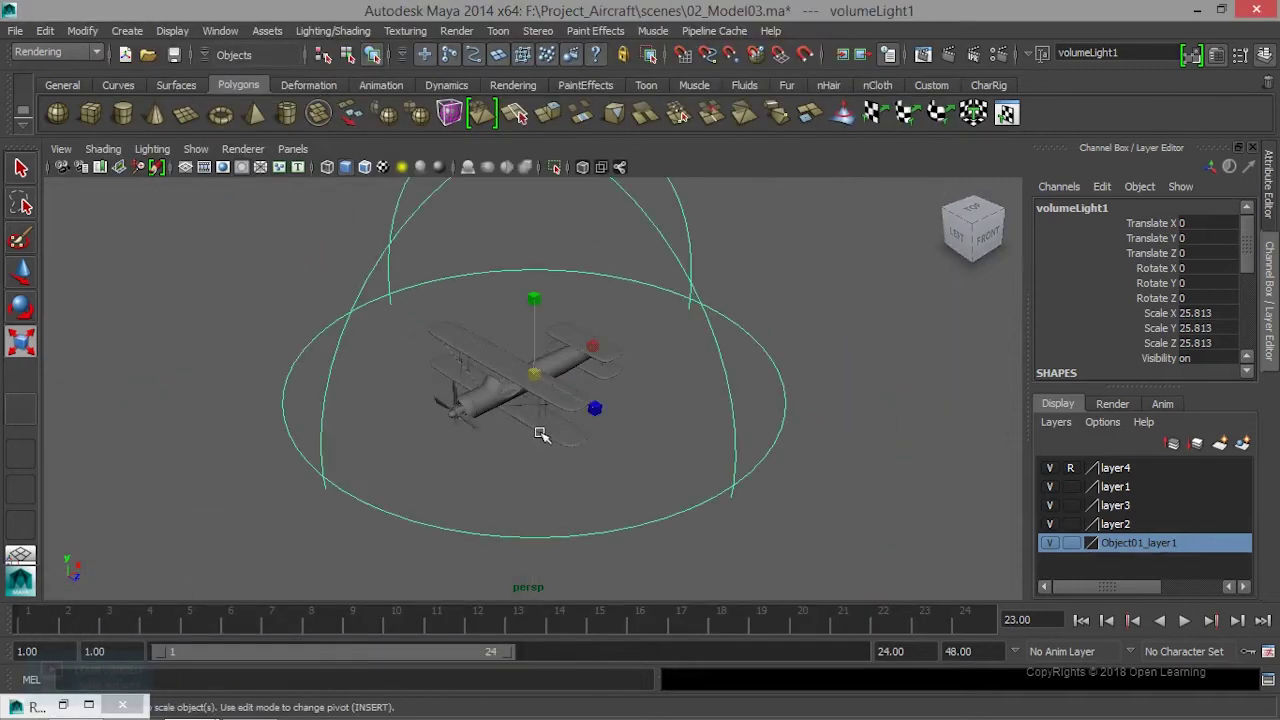
Raise volumeLight1 to Translate Y 6.46 and re-render in mental ray, showing soft shadows.
key(w)
drag(536, 305, 541, 253)
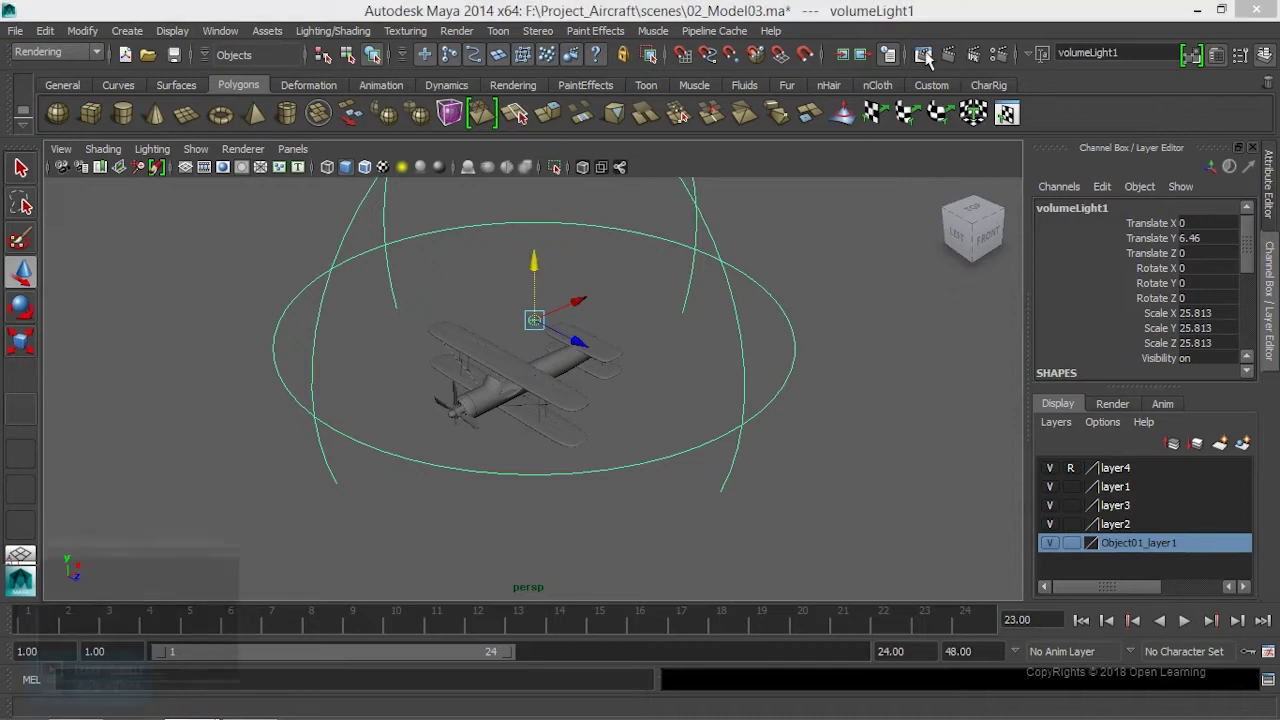
click(924, 55)
click(106, 84)
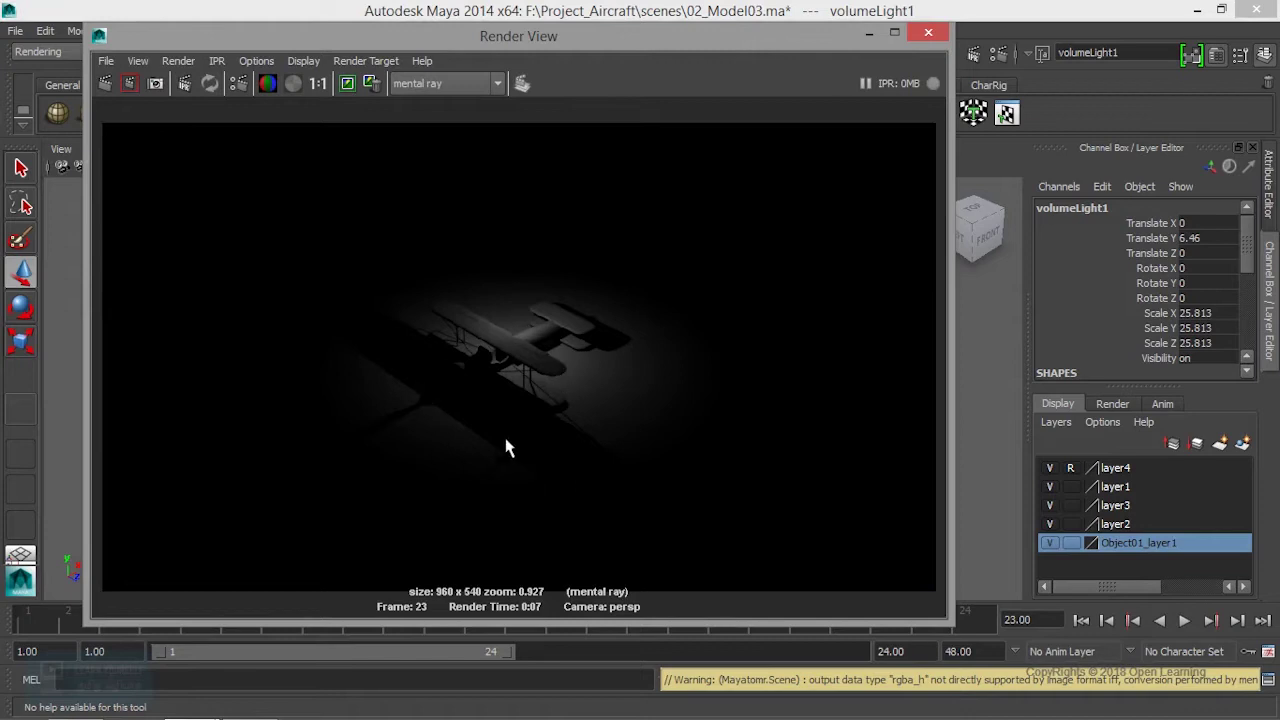
click(868, 33)
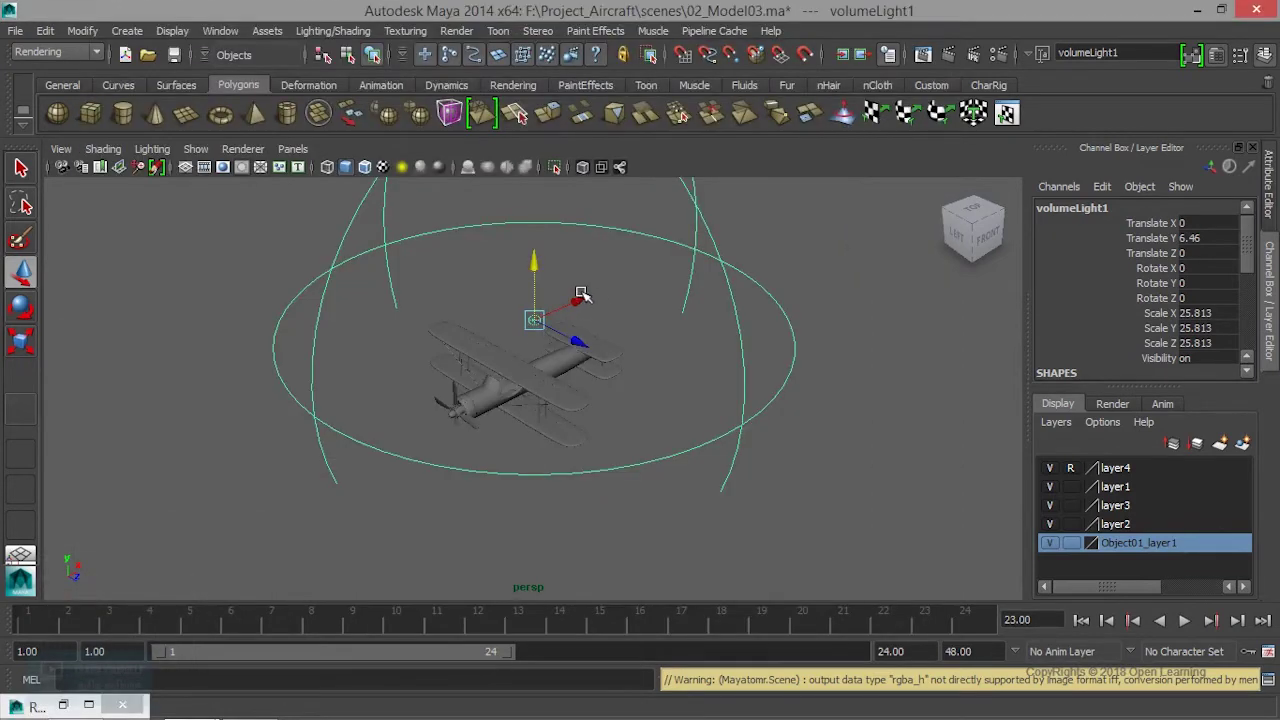
Move volumeLight1 to Translate X -8.876 and scale it up uniformly to 58.962.
drag(580, 295, 505, 305)
key(r)
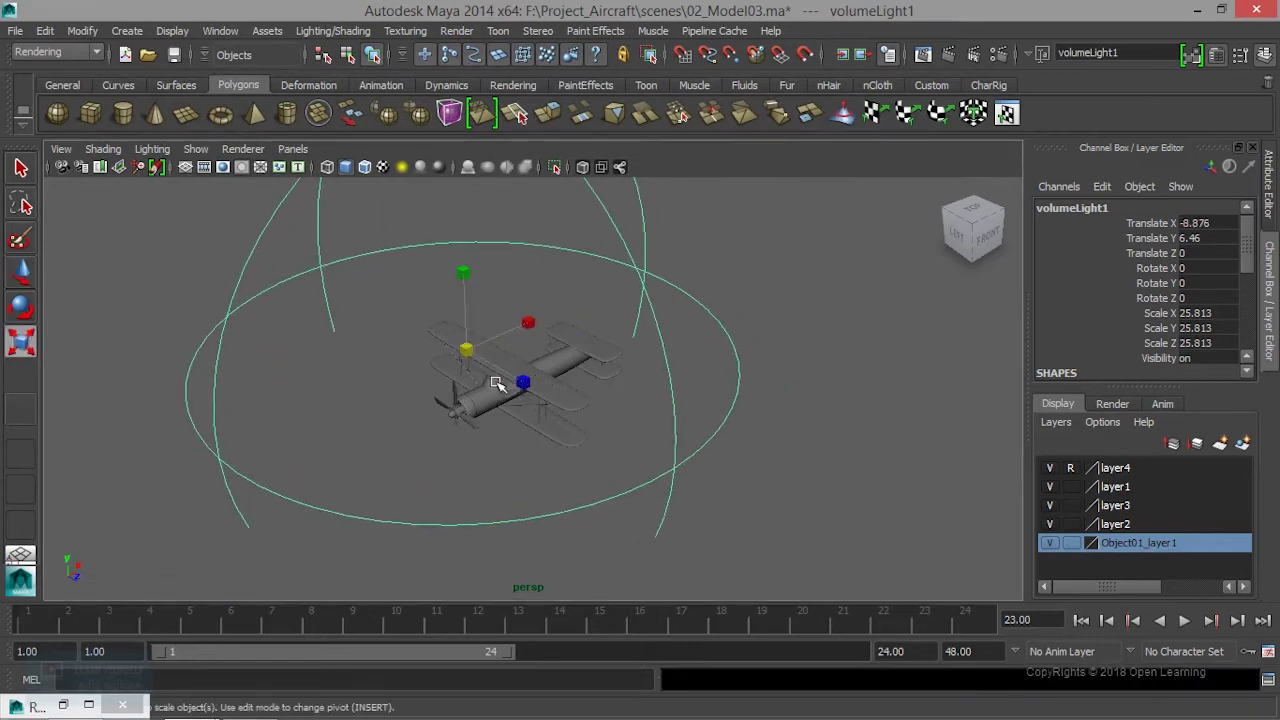
mouse_move(463, 346)
mouse_down()
mouse_move(691, 406)
mouse_move(518, 467)
mouse_up()
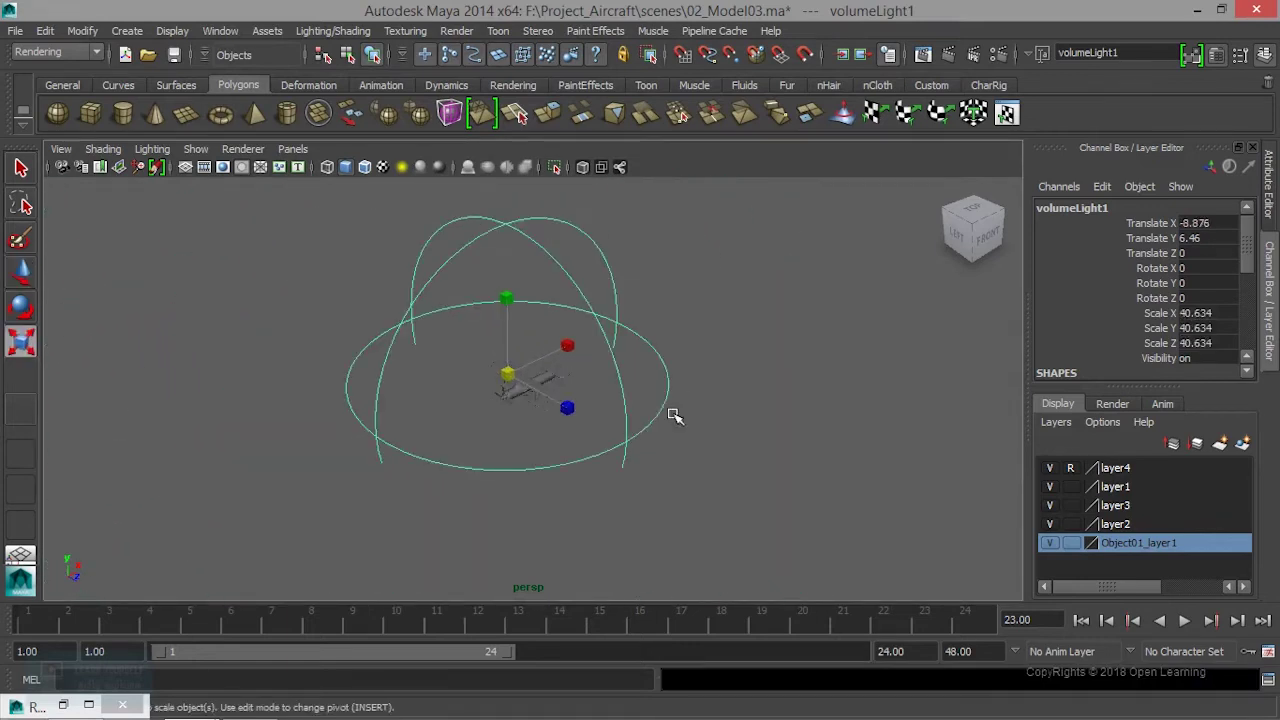
mouse_move(506, 448)
mouse_down()
mouse_move(803, 447)
mouse_move(640, 437)
mouse_up()
Orbit to a higher three-quarter view and re-render the biplane in mental ray.
alt+right_drag(640, 437, 812, 456)
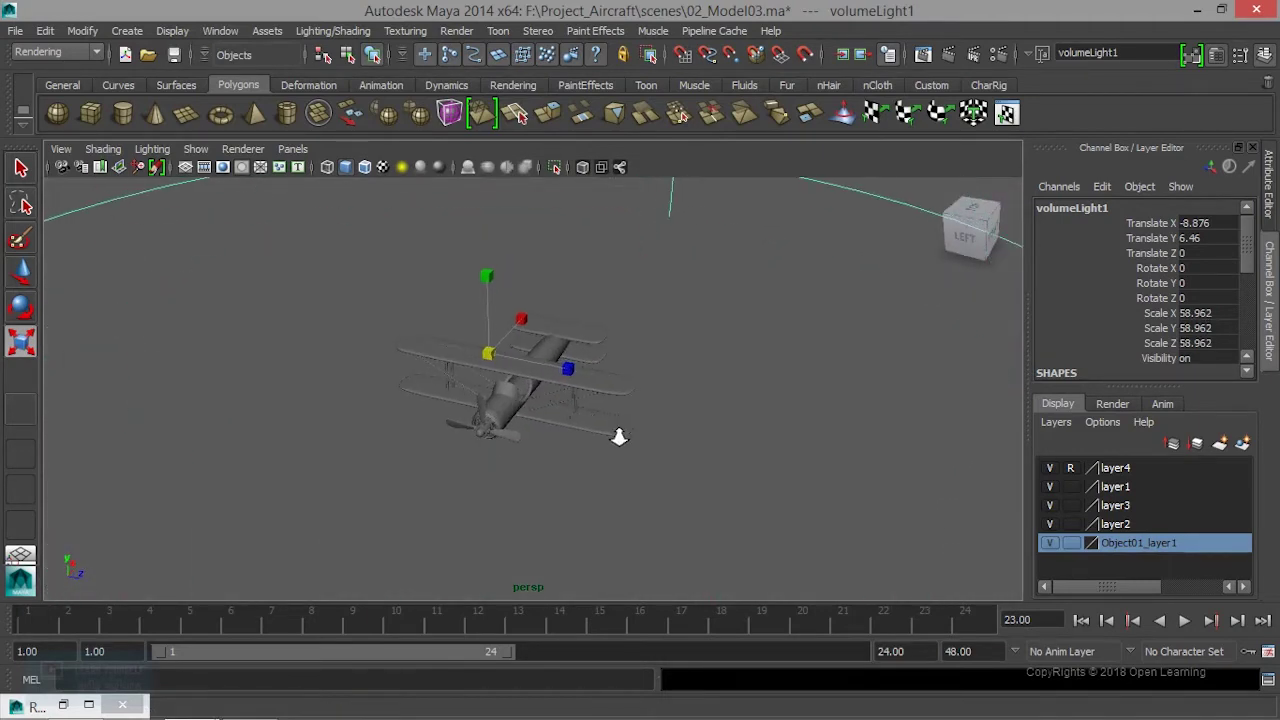
mouse_move(812, 456)
alt+mouse_down()
mouse_move(677, 477)
mouse_move(686, 446)
alt+mouse_up()
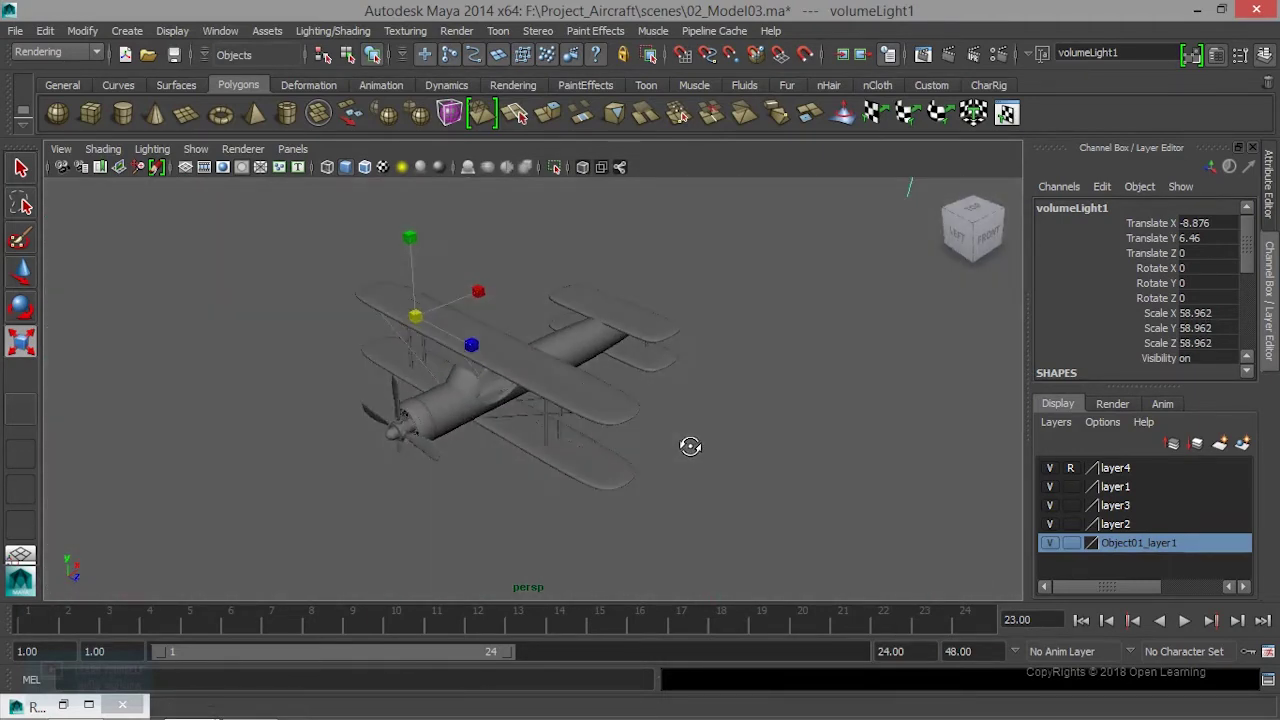
click(922, 54)
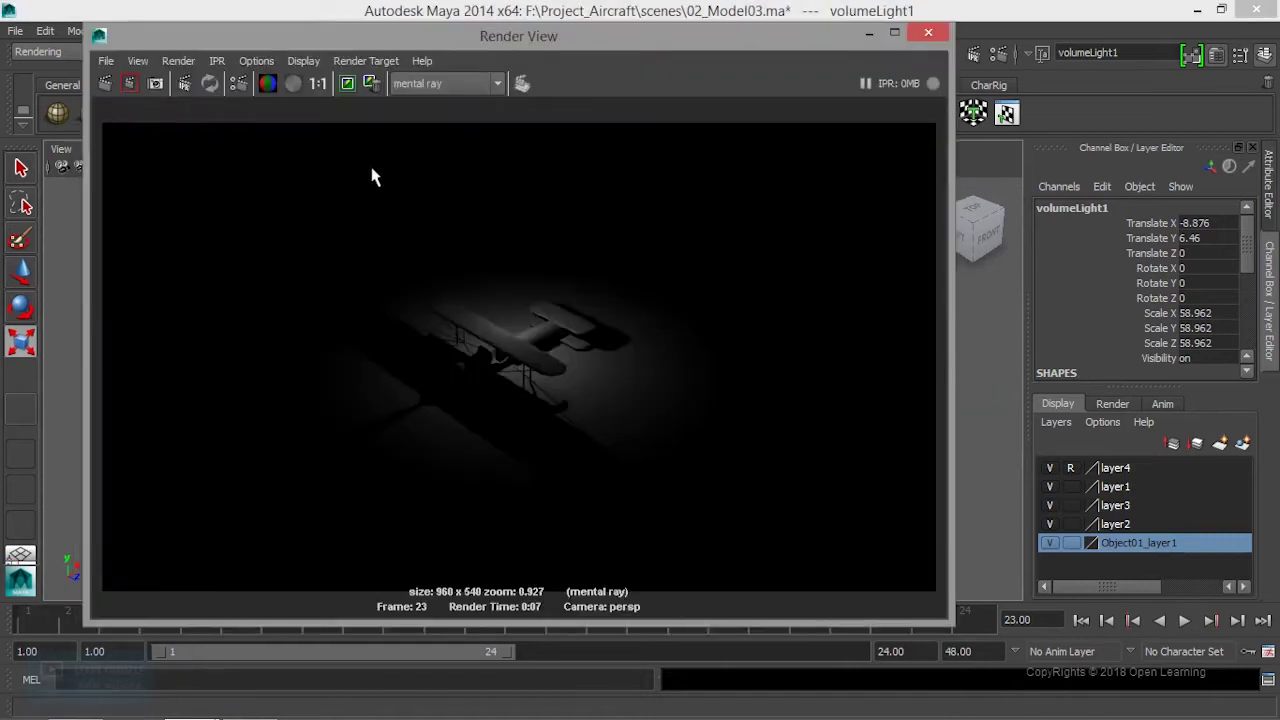
click(102, 84)
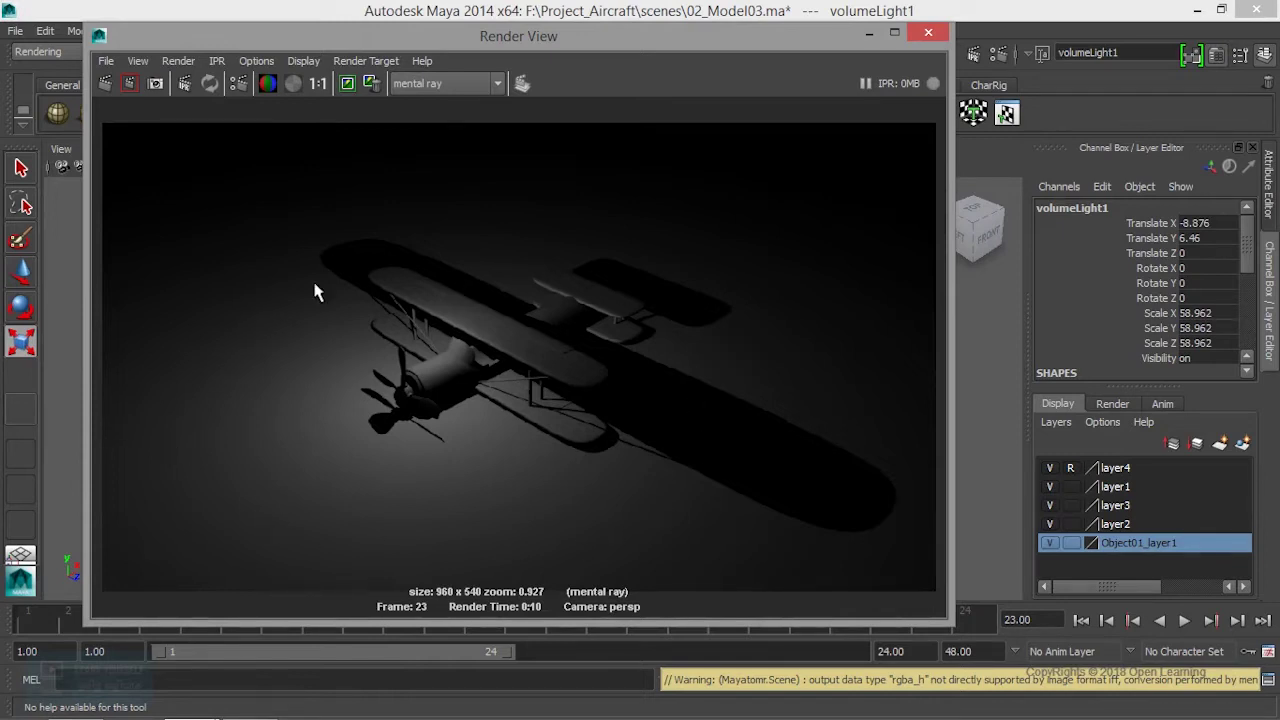
click(868, 33)
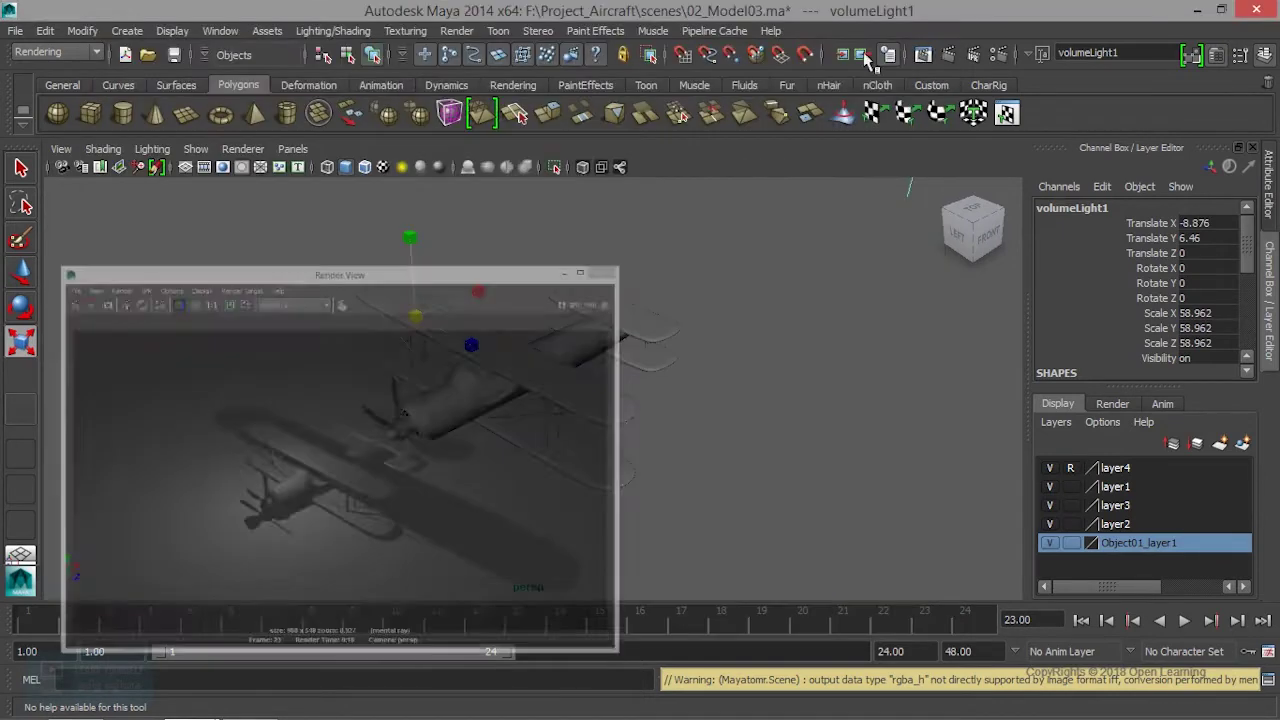
Show volumeLightShape1's attributes, keep it a Volume Light, and try an orange light colour.
key(ctrl+a)
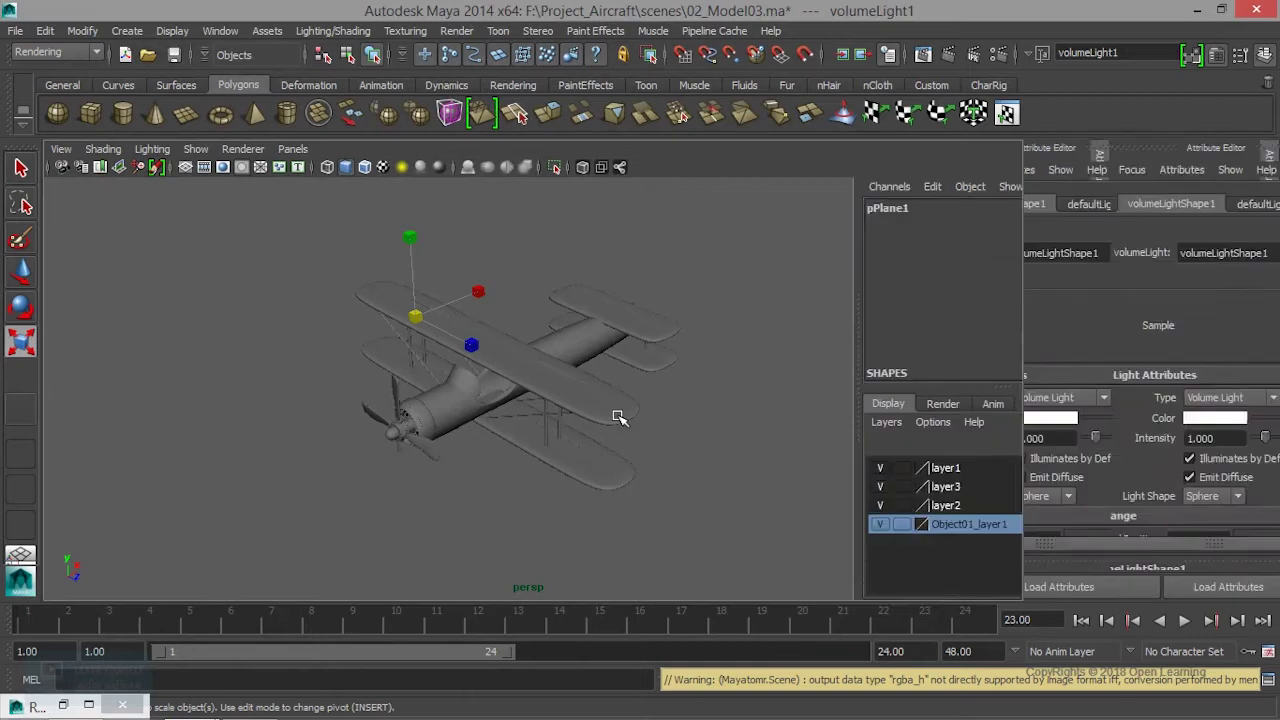
click(1080, 397)
click(1080, 397)
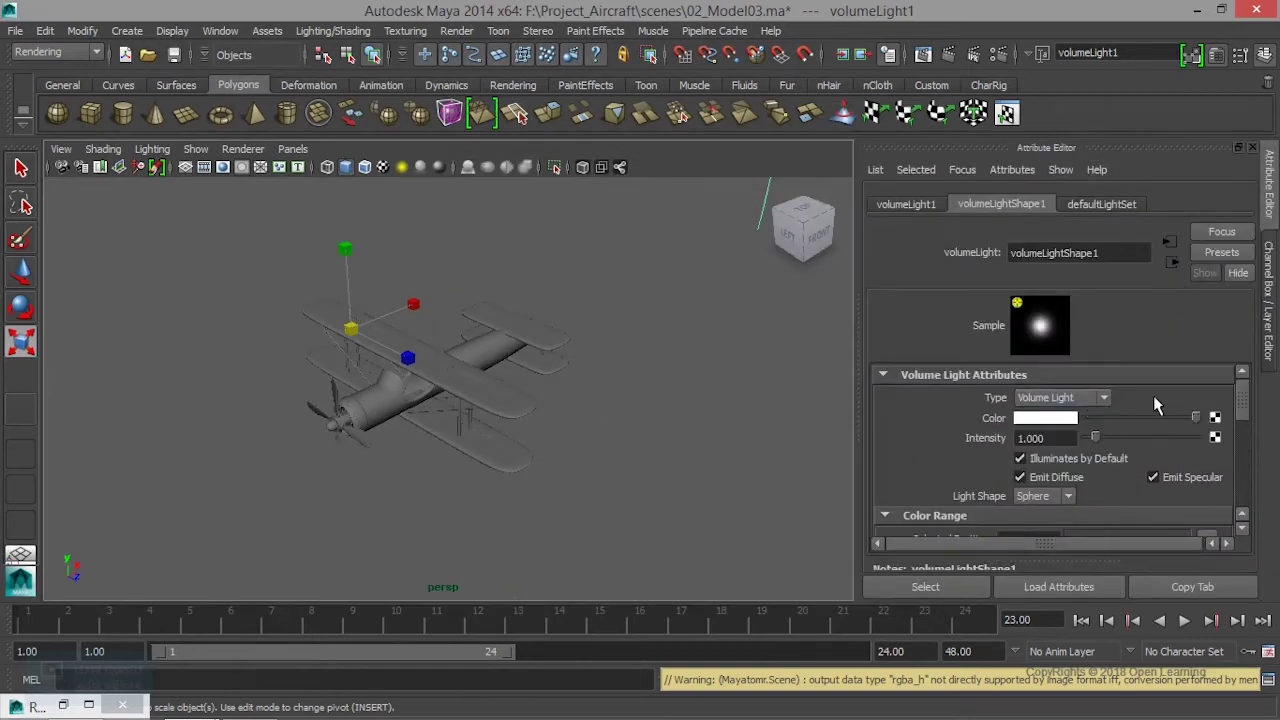
click(1069, 414)
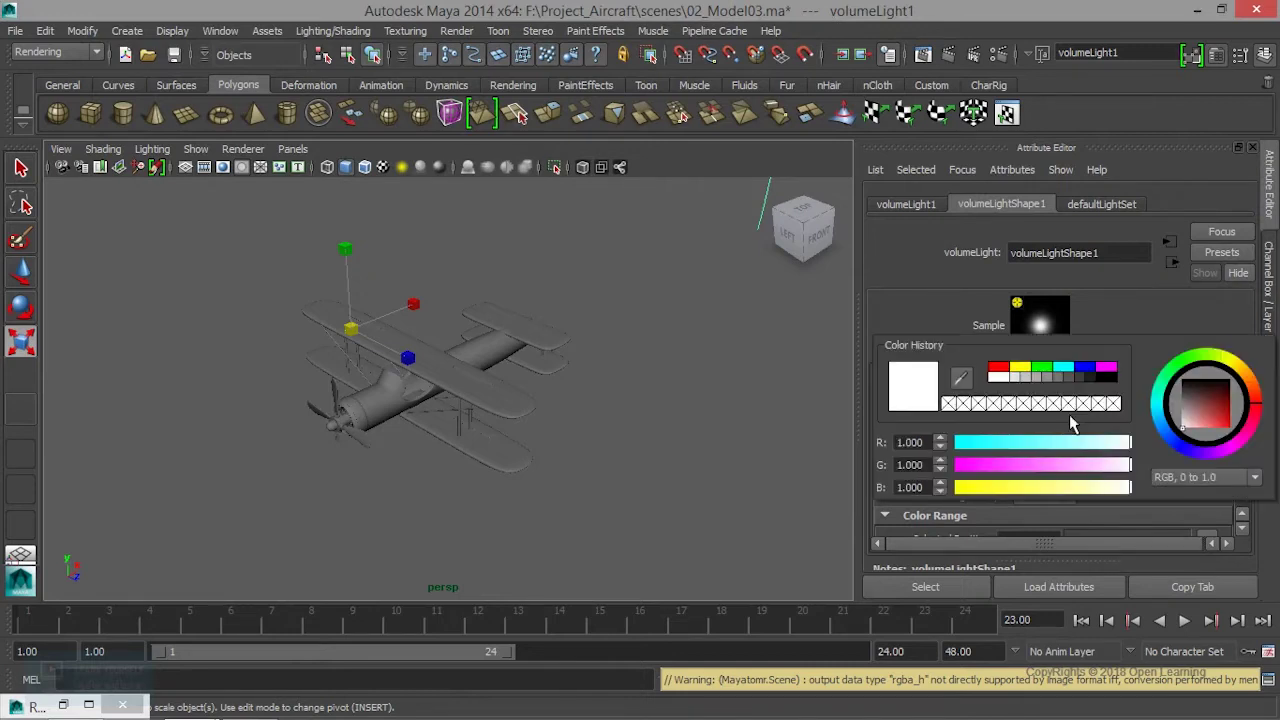
mouse_move(1255, 397)
mouse_down()
mouse_move(1212, 410)
mouse_move(1198, 443)
mouse_up()
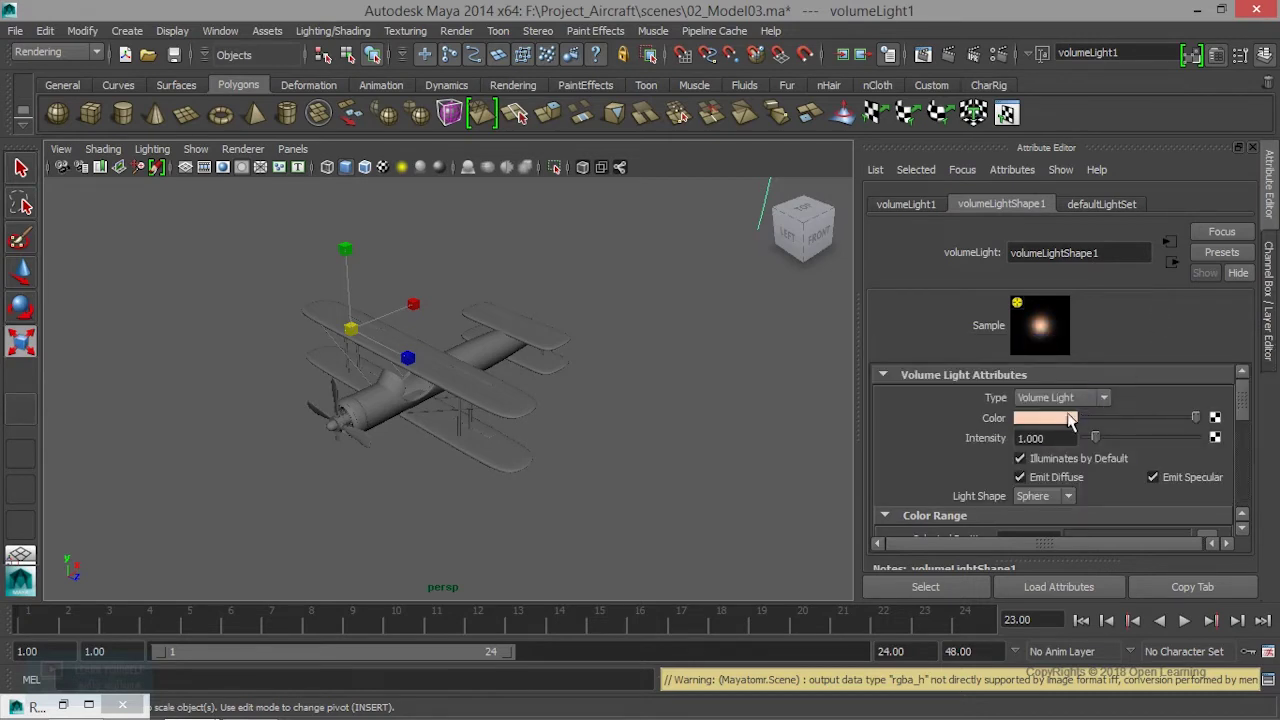
Set the light colour to pale cyan and test Intensity, leaving it at 1.000.
click(1070, 418)
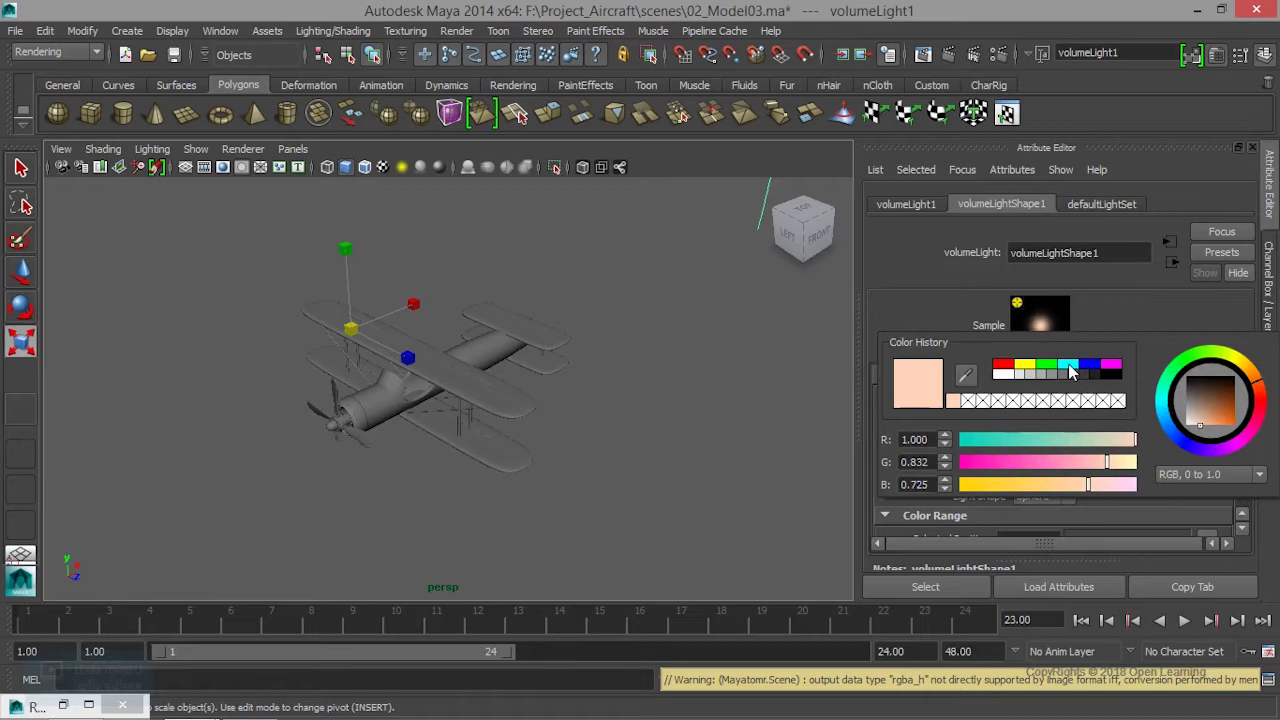
click(1070, 370)
drag(1204, 414, 1201, 428)
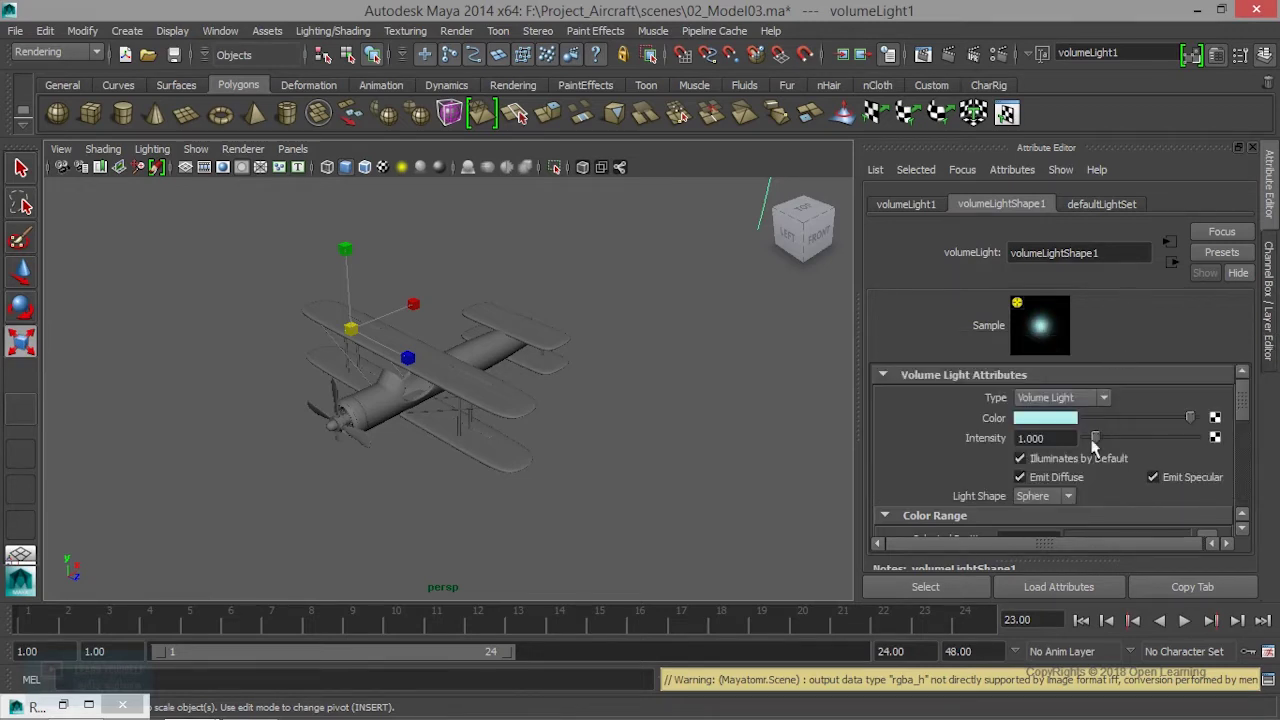
mouse_move(1095, 438)
mouse_down()
mouse_move(1119, 440)
mouse_move(985, 452)
mouse_up()
text(1)
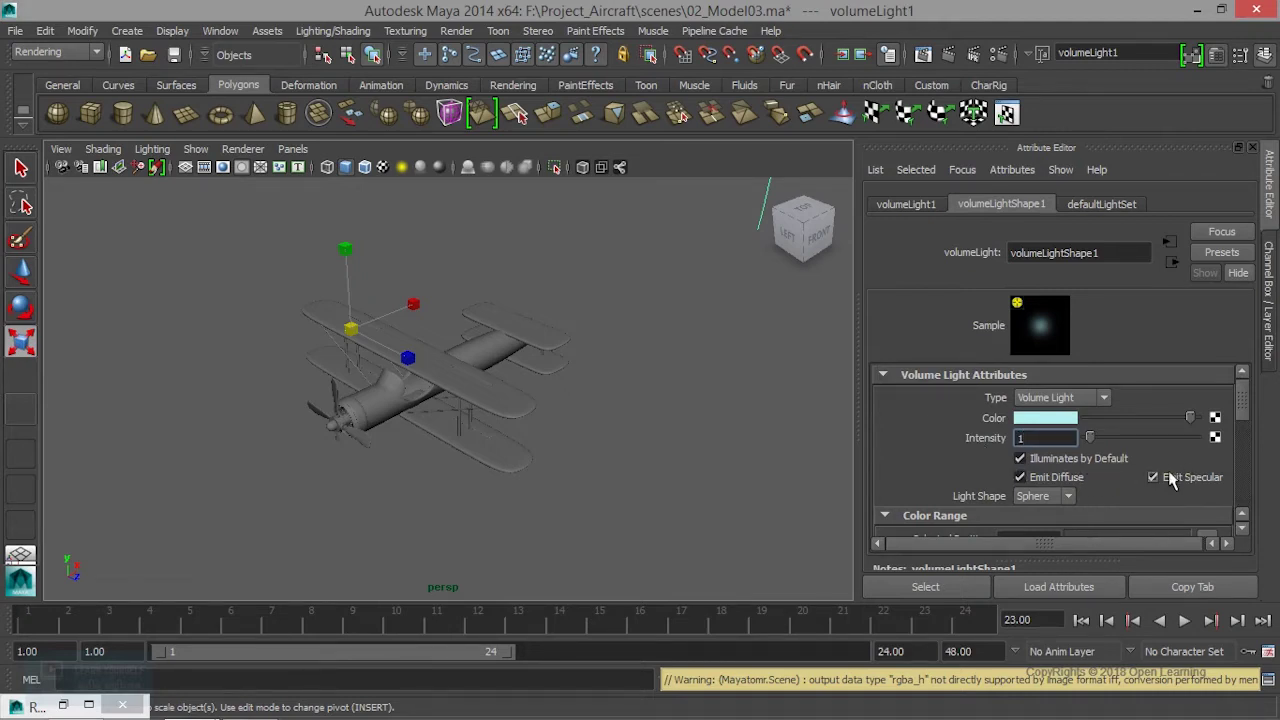
click(1040, 497)
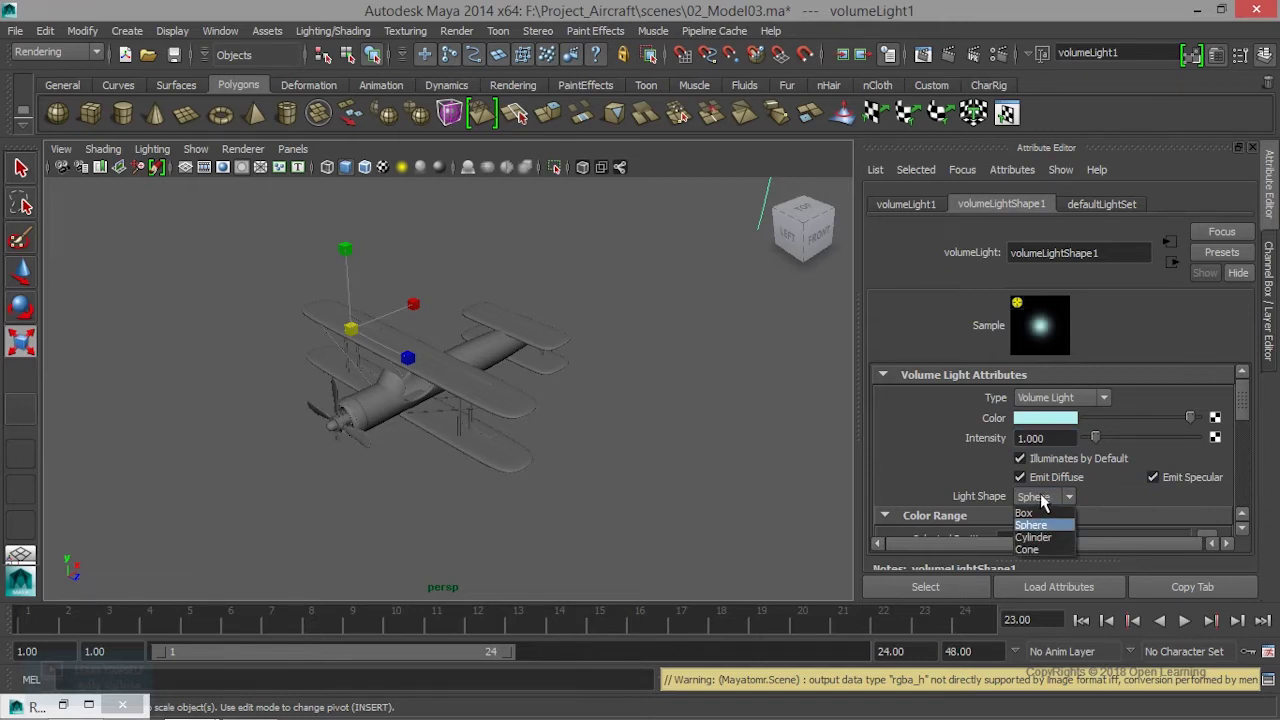
Try Light Shape Box and Cylinder on the volume light, then set it back to Sphere.
click(466, 506)
key(f)
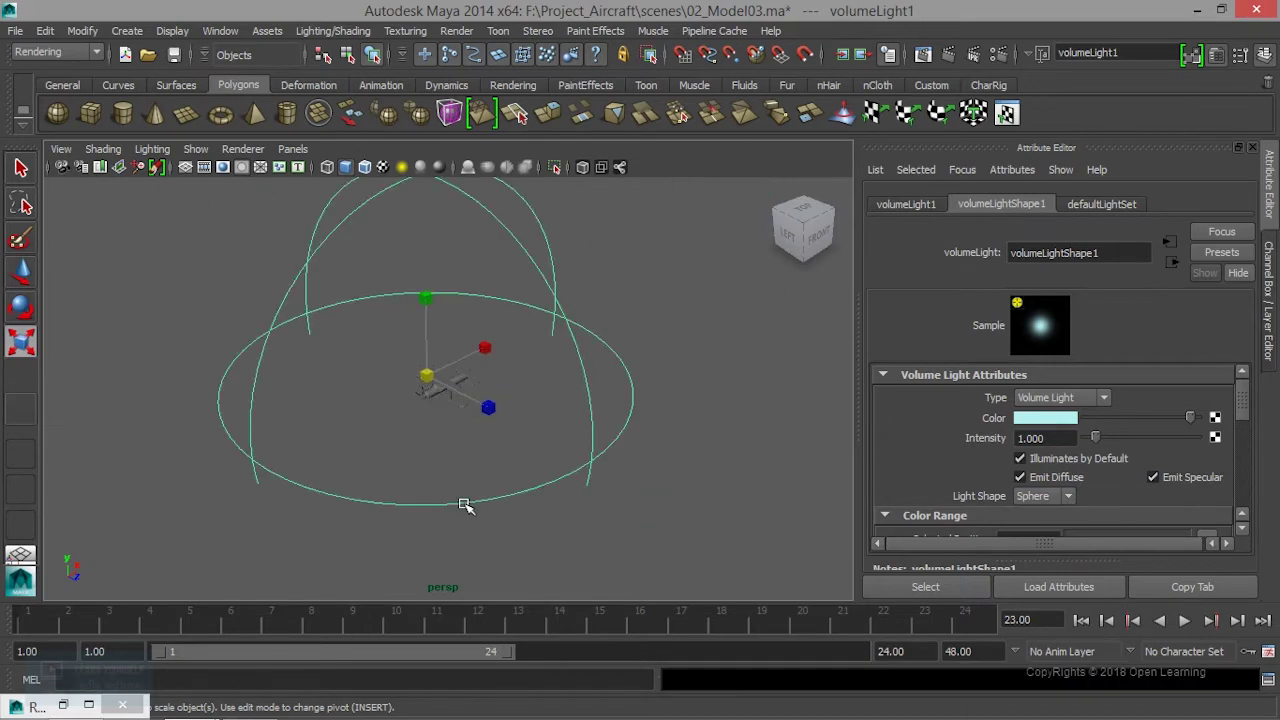
scroll(466, 506, up, 3)
scroll(810, 492, down, 3)
click(1040, 496)
click(1040, 512)
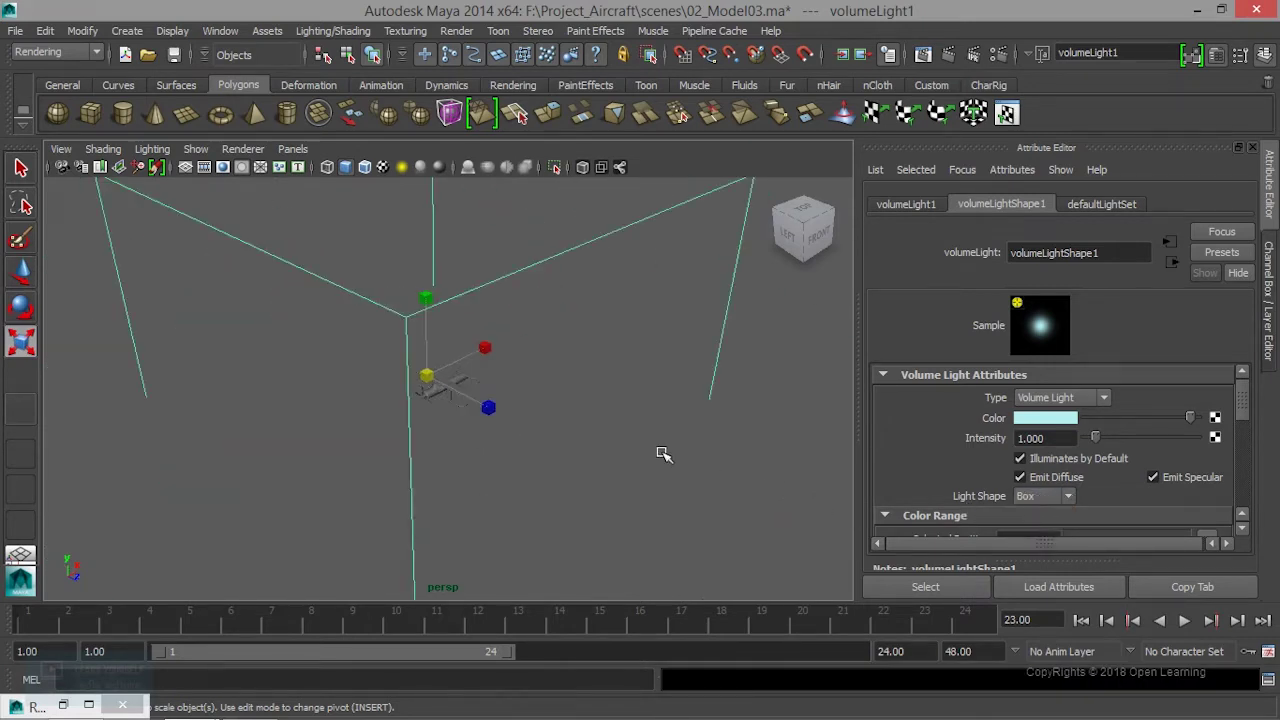
click(1064, 498)
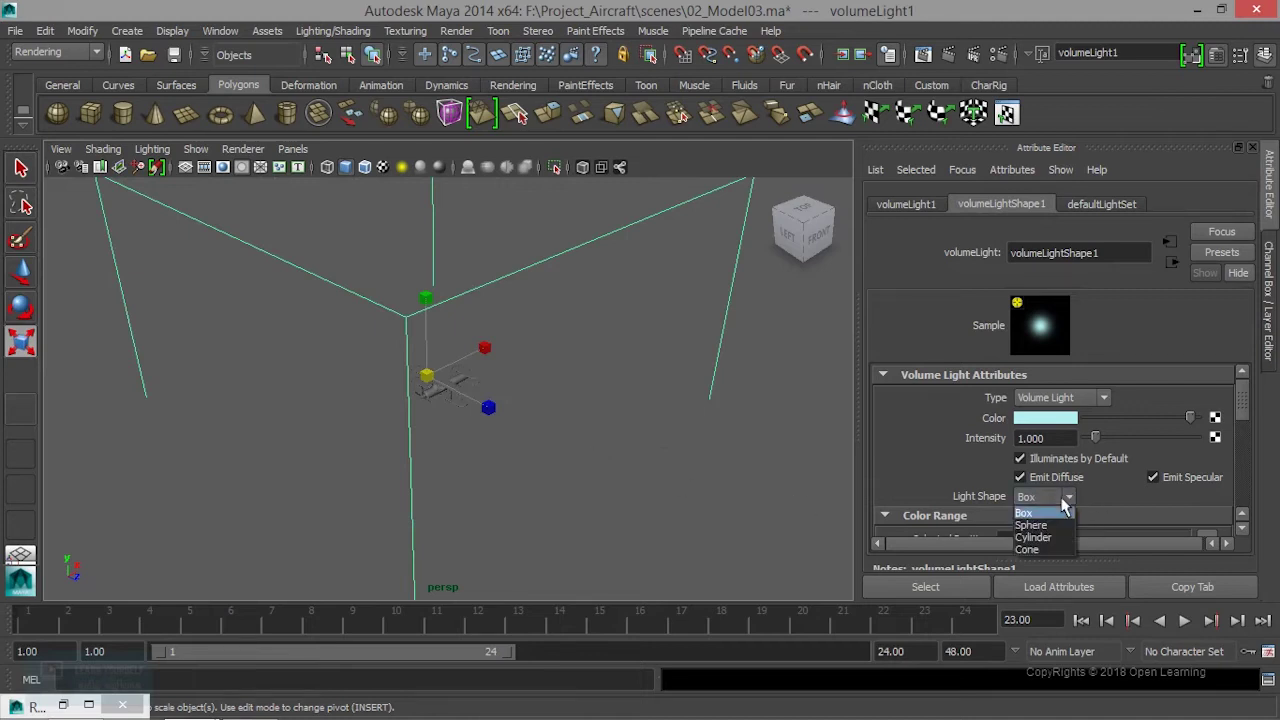
click(1055, 533)
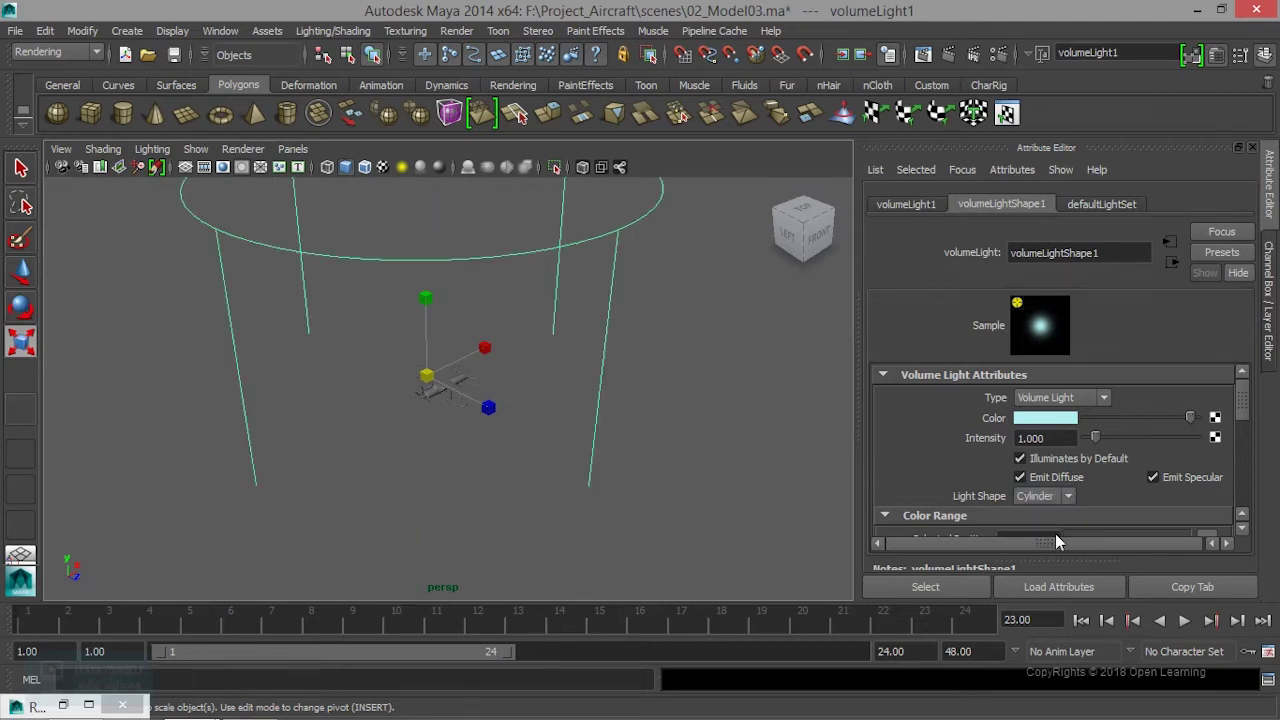
click(1064, 498)
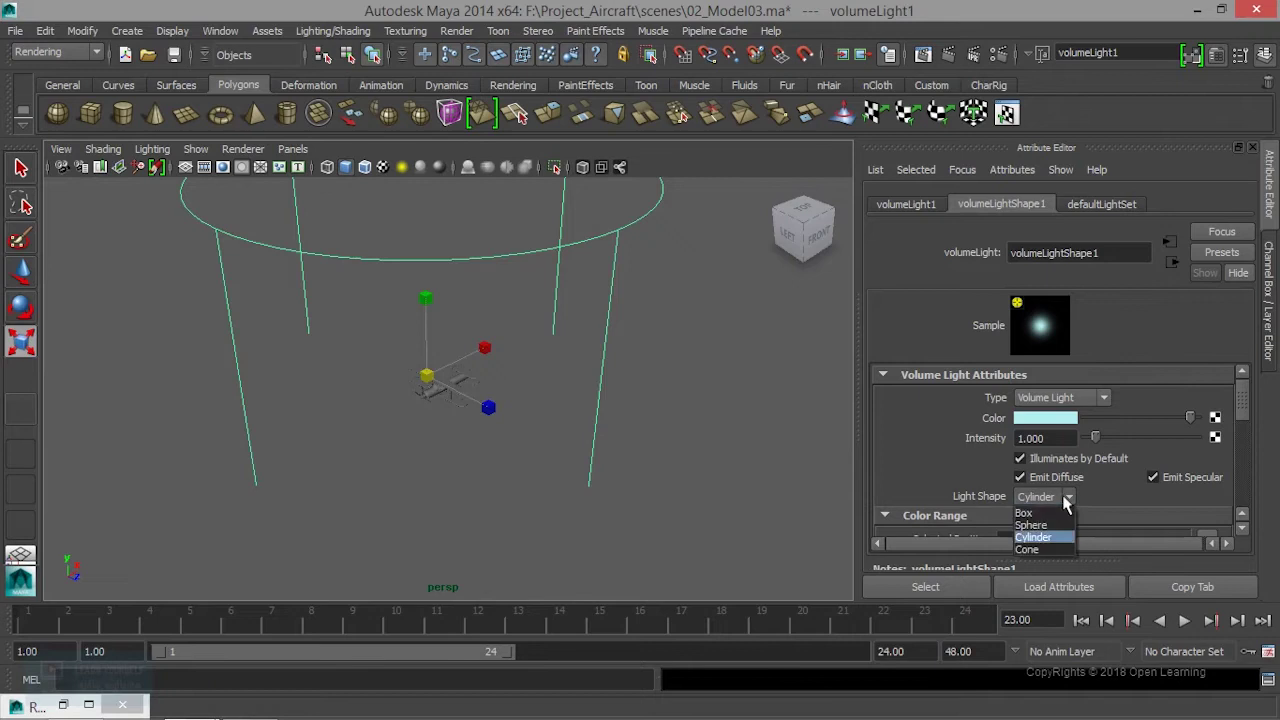
click(1031, 524)
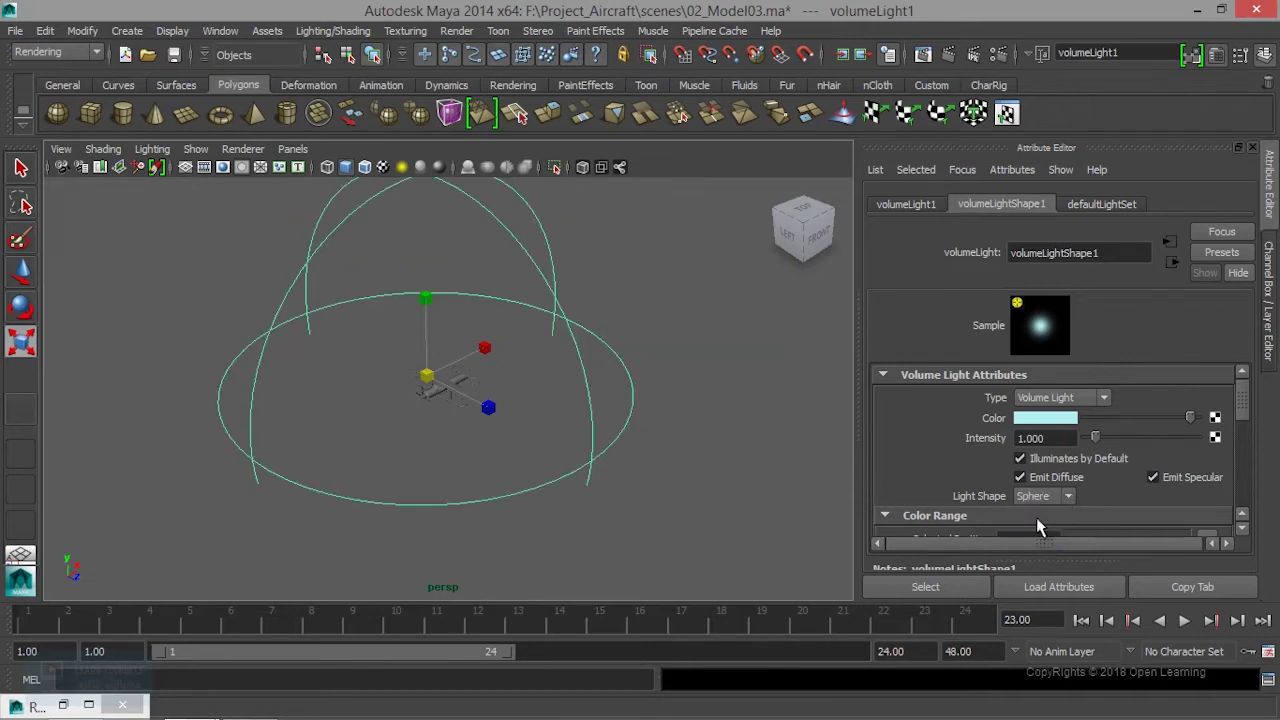
Scale the sphere volume light down uniformly, closer around the biplane.
alt+drag(460, 393, 500, 419)
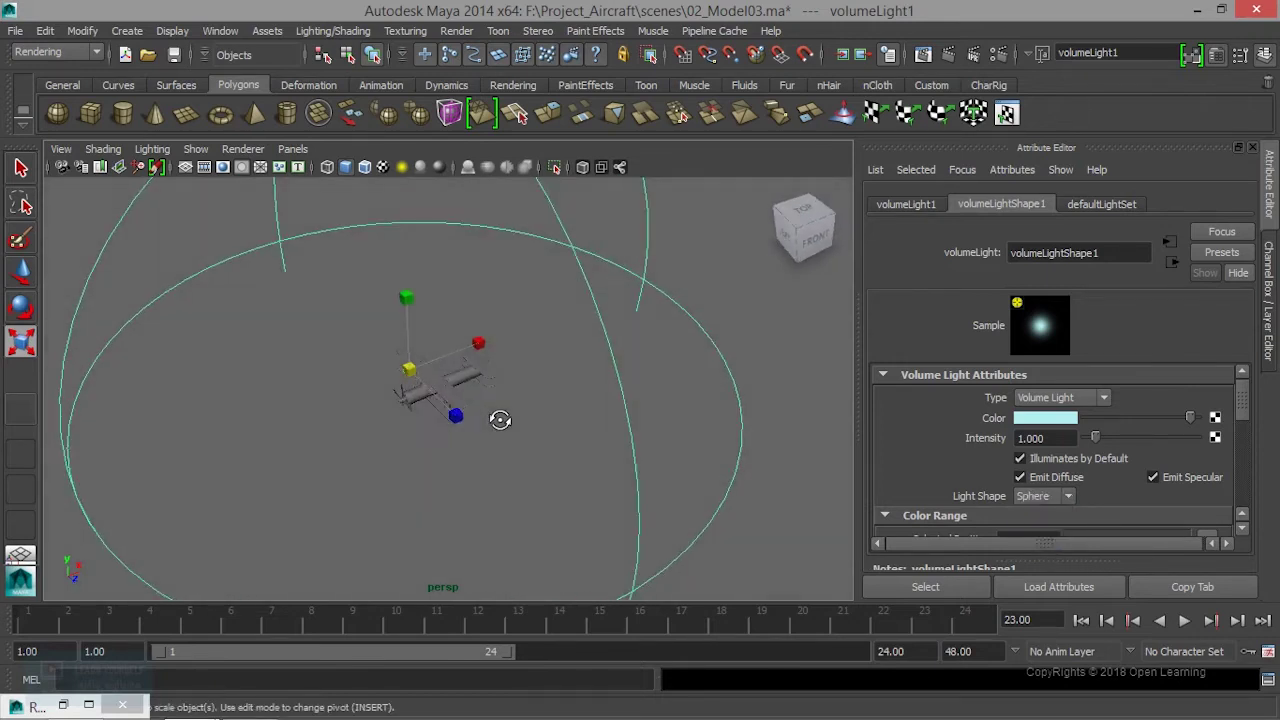
scroll(1127, 430, down, 1)
scroll(1127, 430, down, 2)
scroll(1127, 430, up, 1)
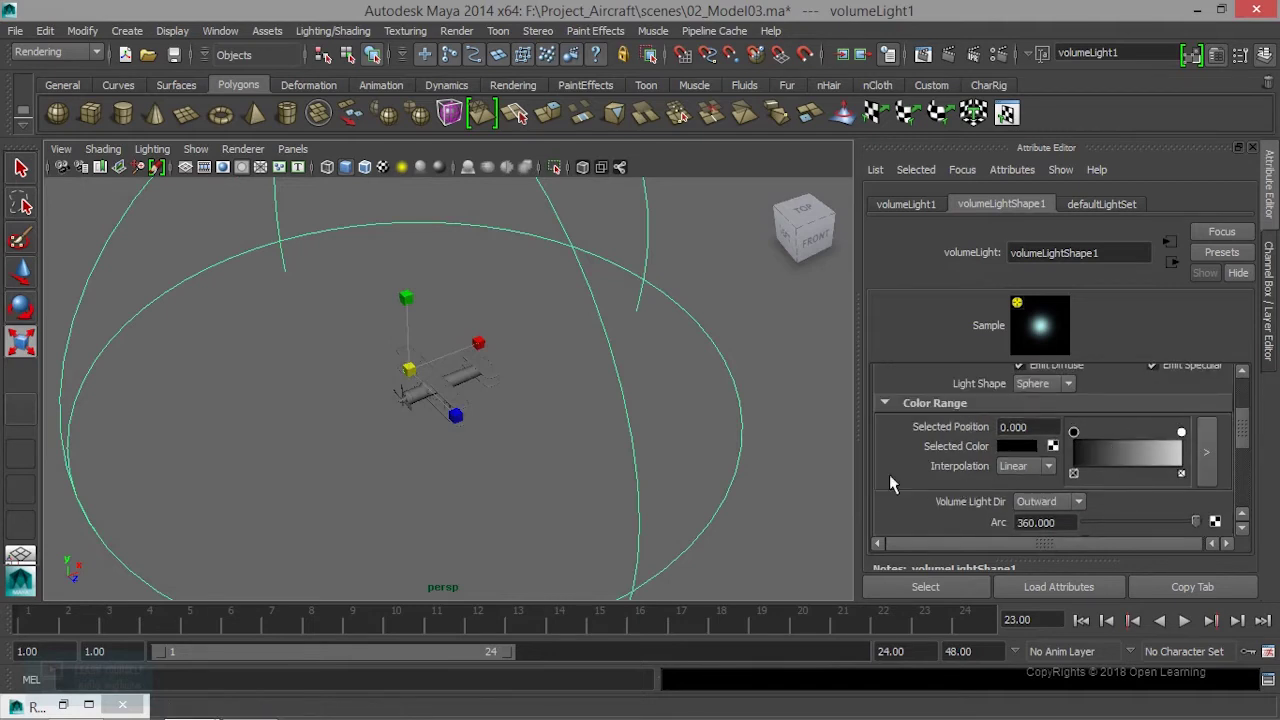
mouse_move(597, 388)
middle_down()
mouse_move(558, 383)
mouse_move(629, 406)
mouse_move(648, 388)
middle_up()
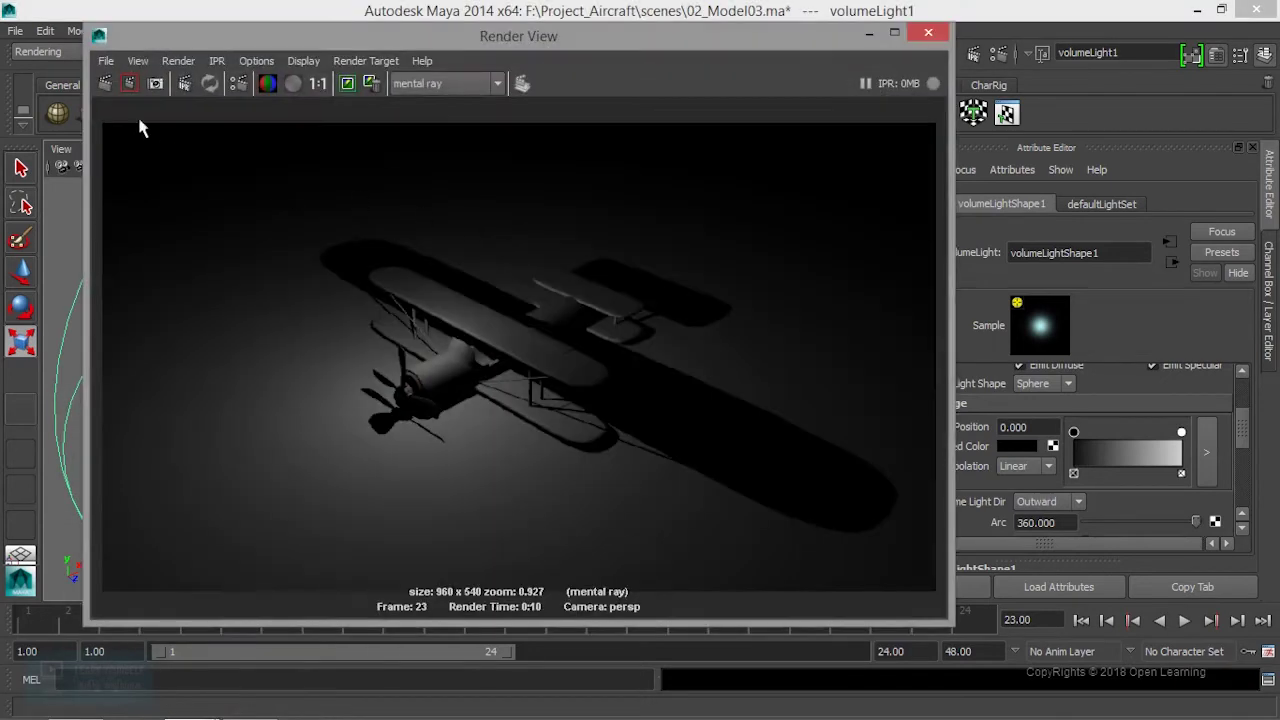
Re-render in mental ray with the resized light and keep the image for comparison.
click(105, 83)
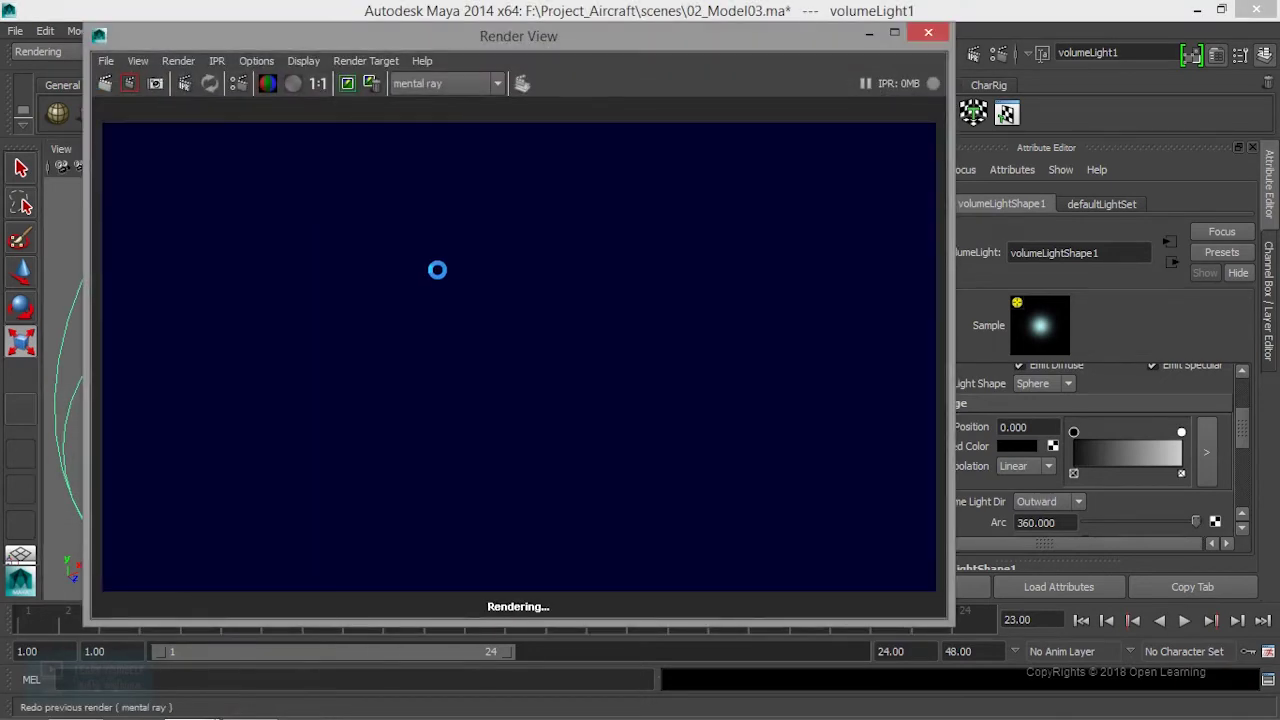
click(346, 84)
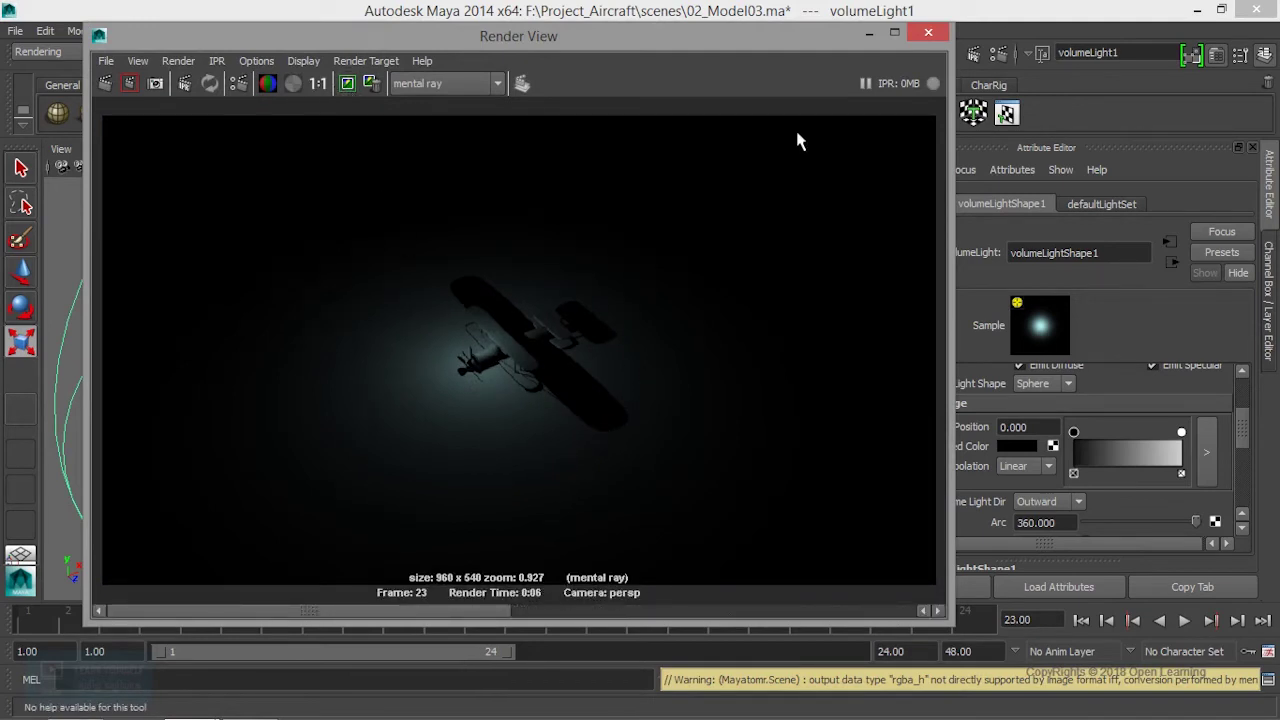
click(868, 33)
Orbit to a closer camera angle and render the biplane again in mental ray.
mouse_move(439, 400)
alt+mouse_down()
mouse_move(420, 371)
mouse_move(429, 409)
mouse_move(484, 350)
alt+mouse_up()
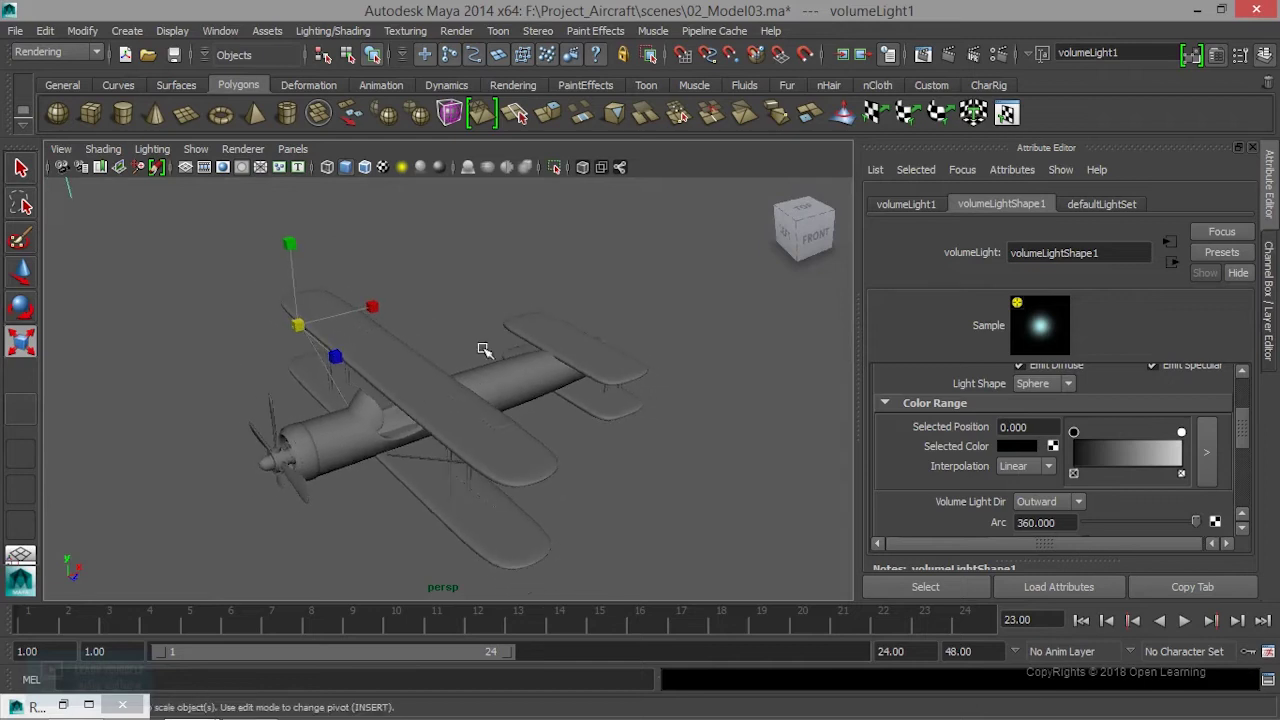
click(922, 54)
click(104, 84)
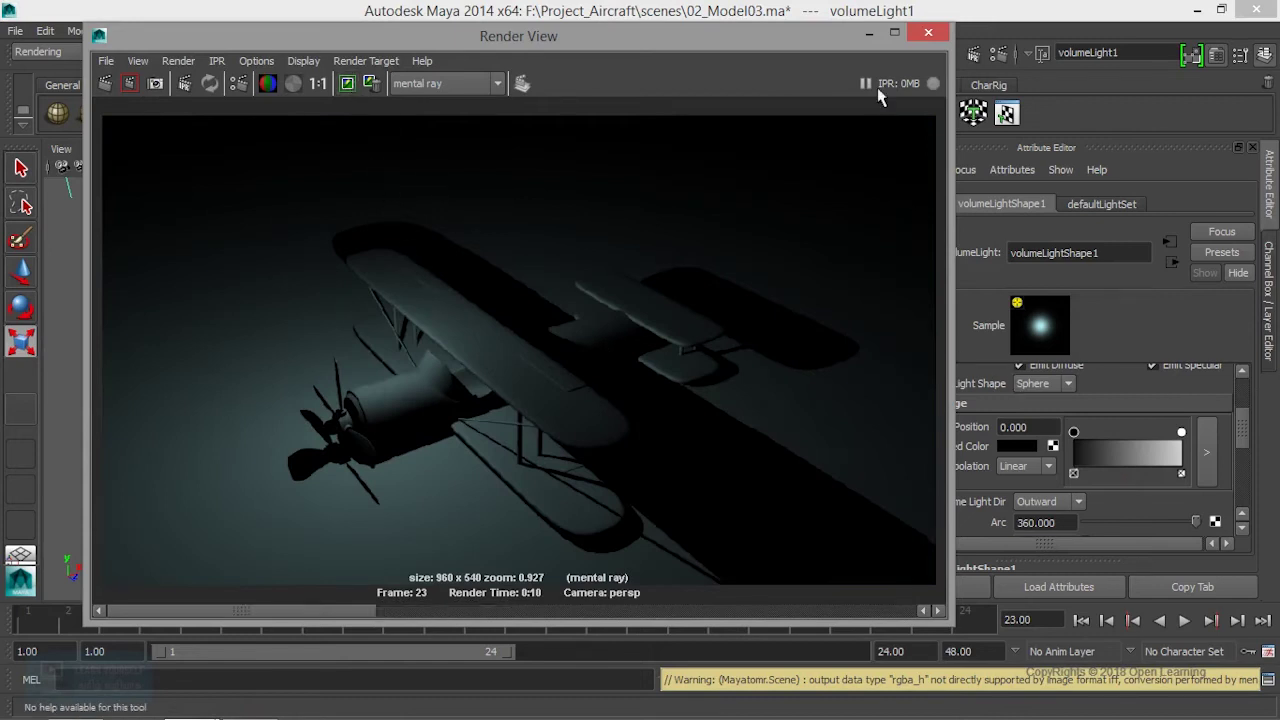
drag(832, 36, 749, 30)
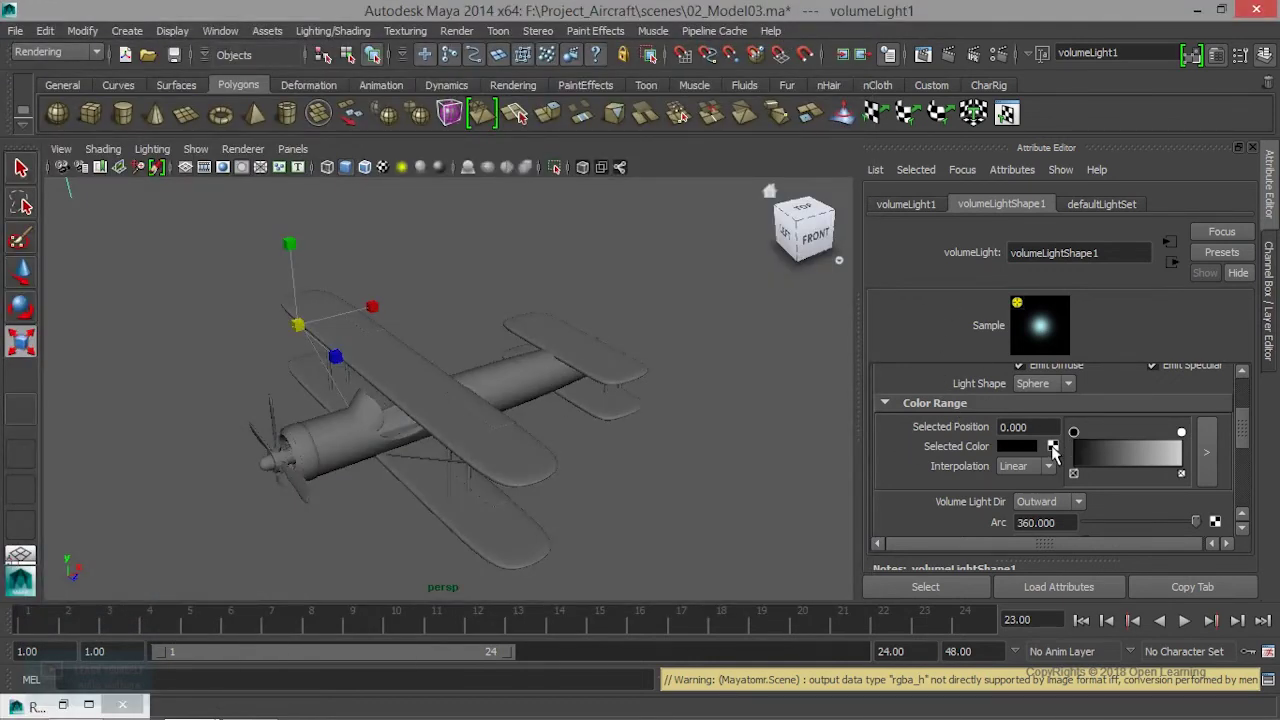
click(1024, 446)
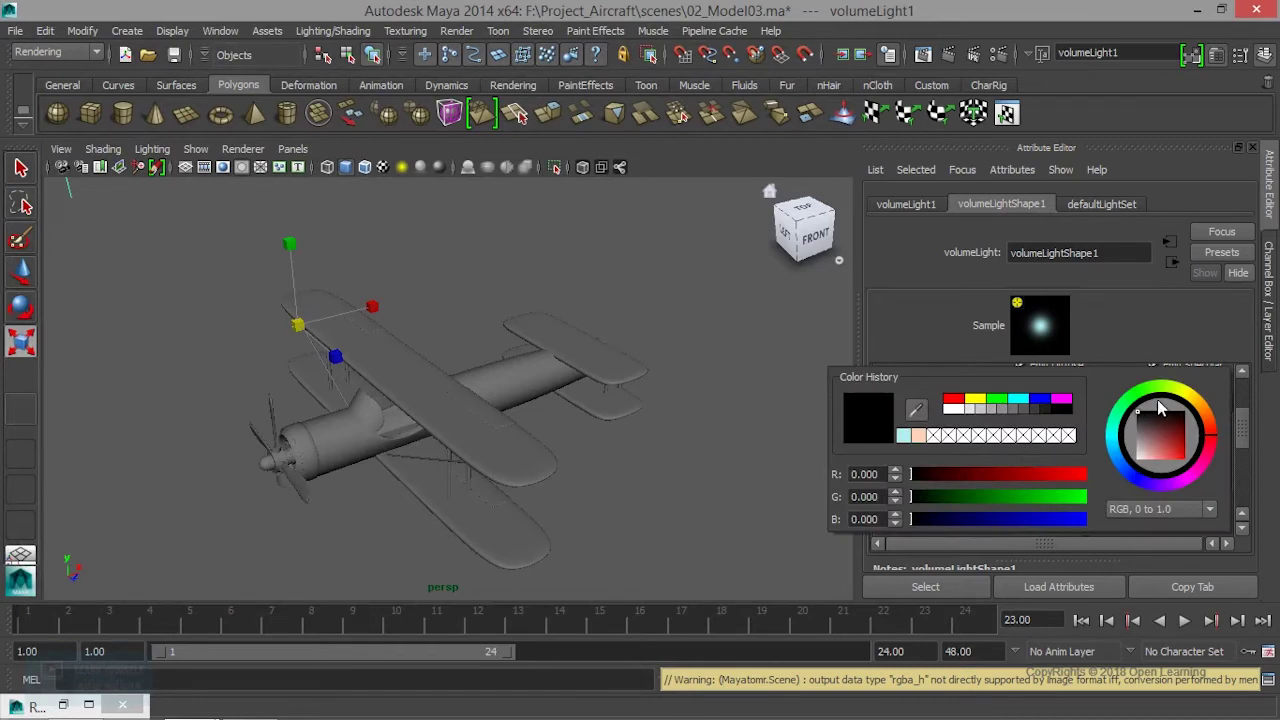
Set the Color Range's first stop to orange and its right-end stop to orange-red.
drag(1193, 401, 1201, 412)
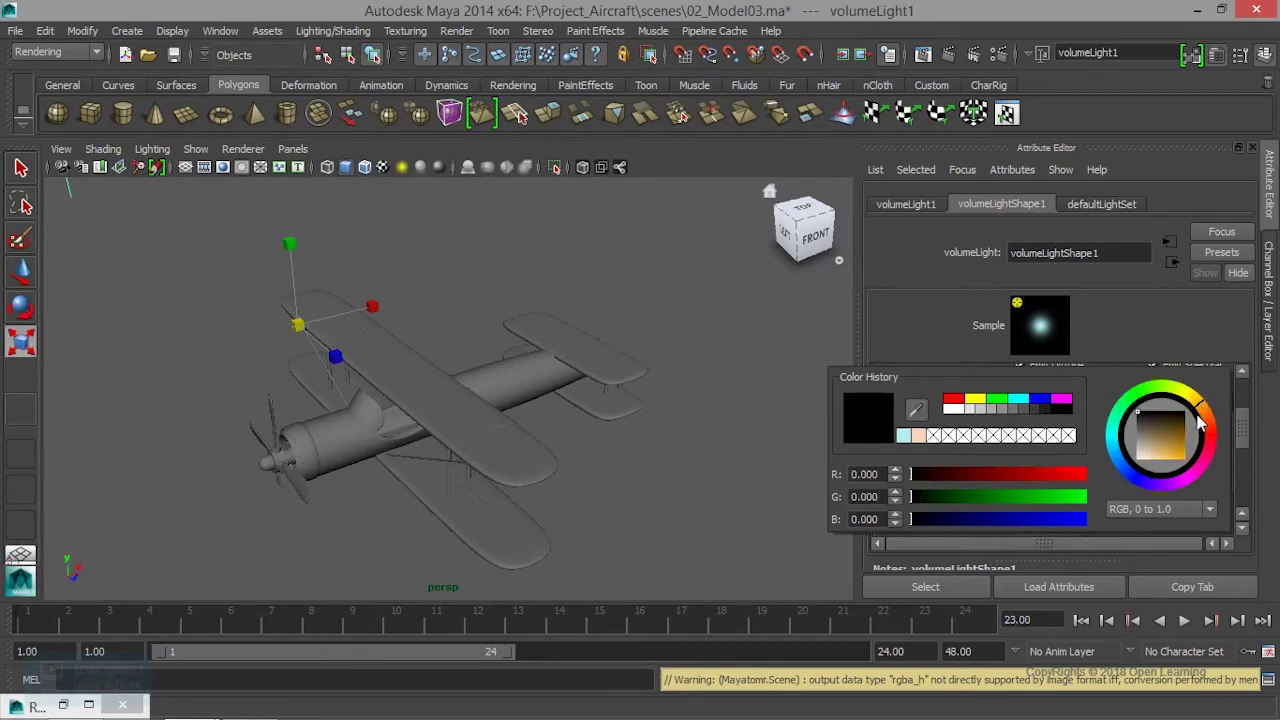
drag(1180, 447, 1175, 455)
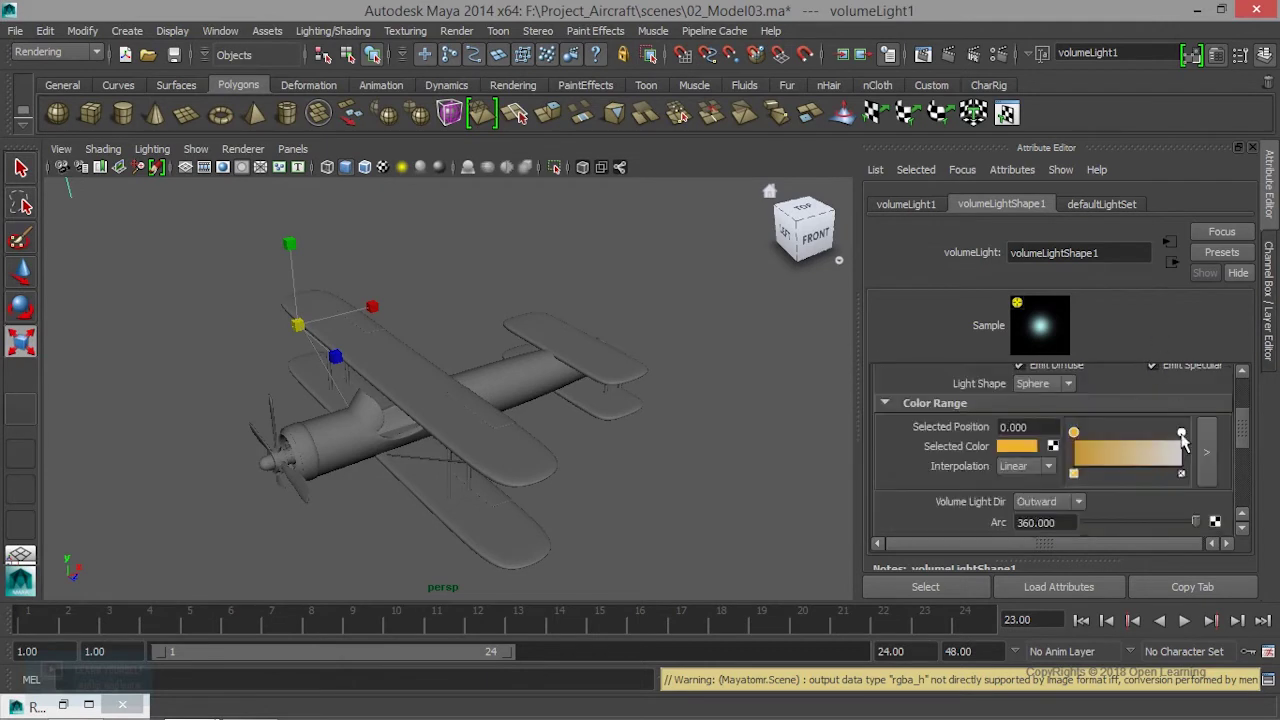
click(1181, 434)
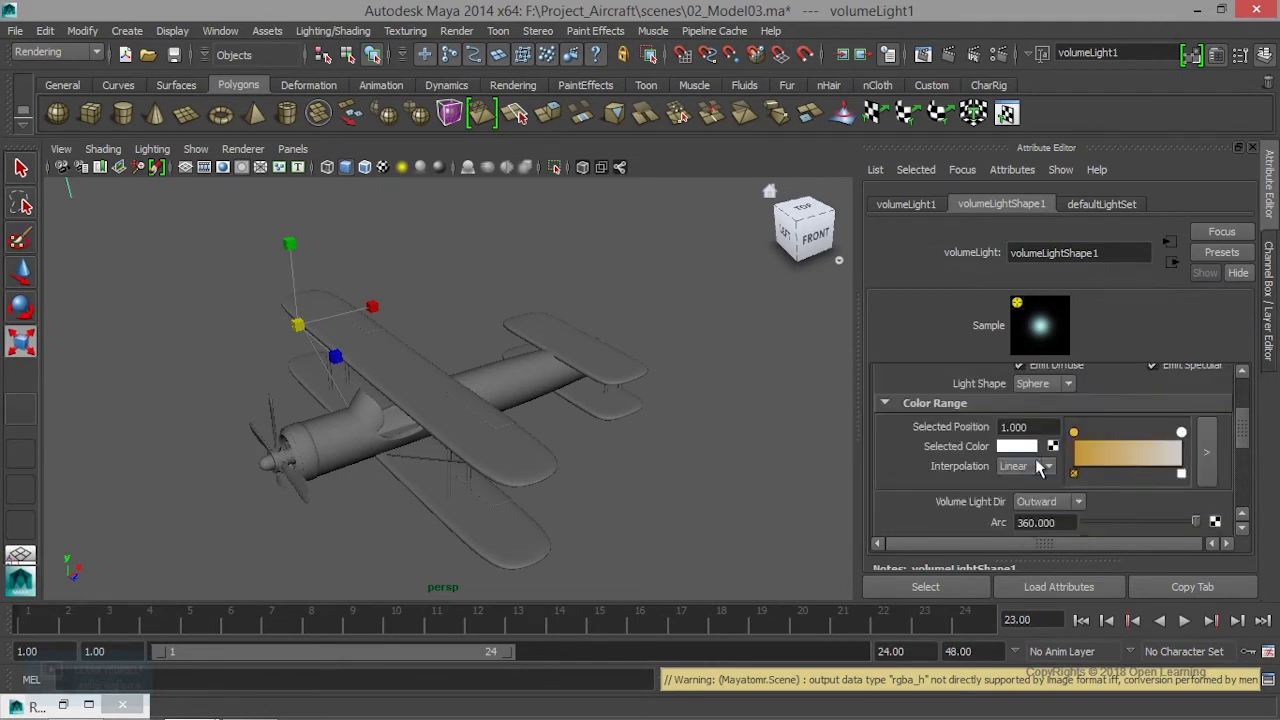
click(1022, 447)
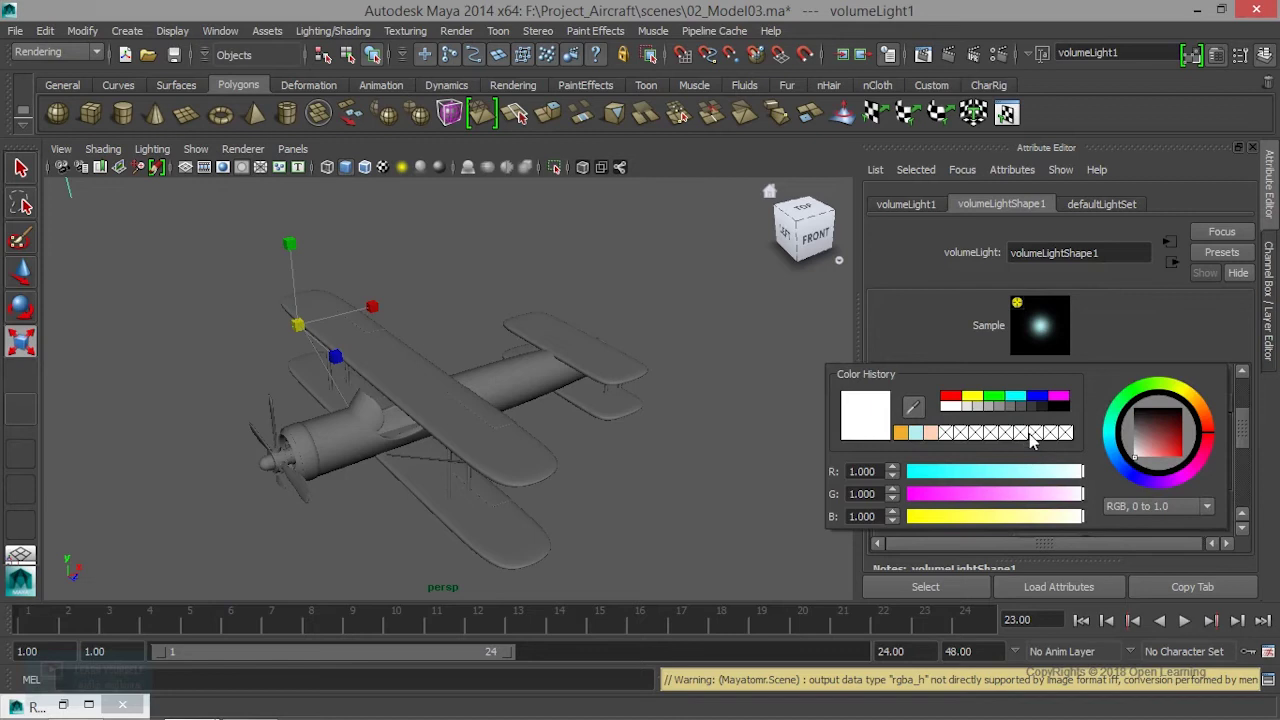
click(1020, 402)
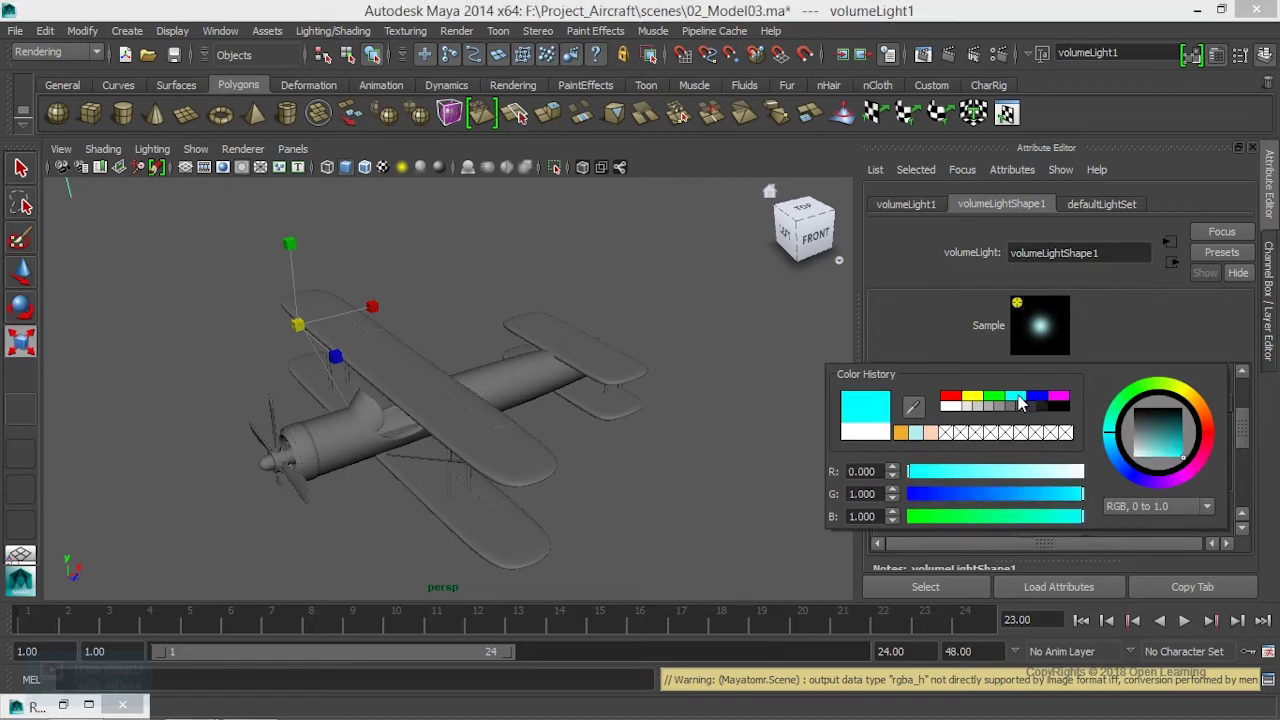
drag(1204, 427, 1212, 433)
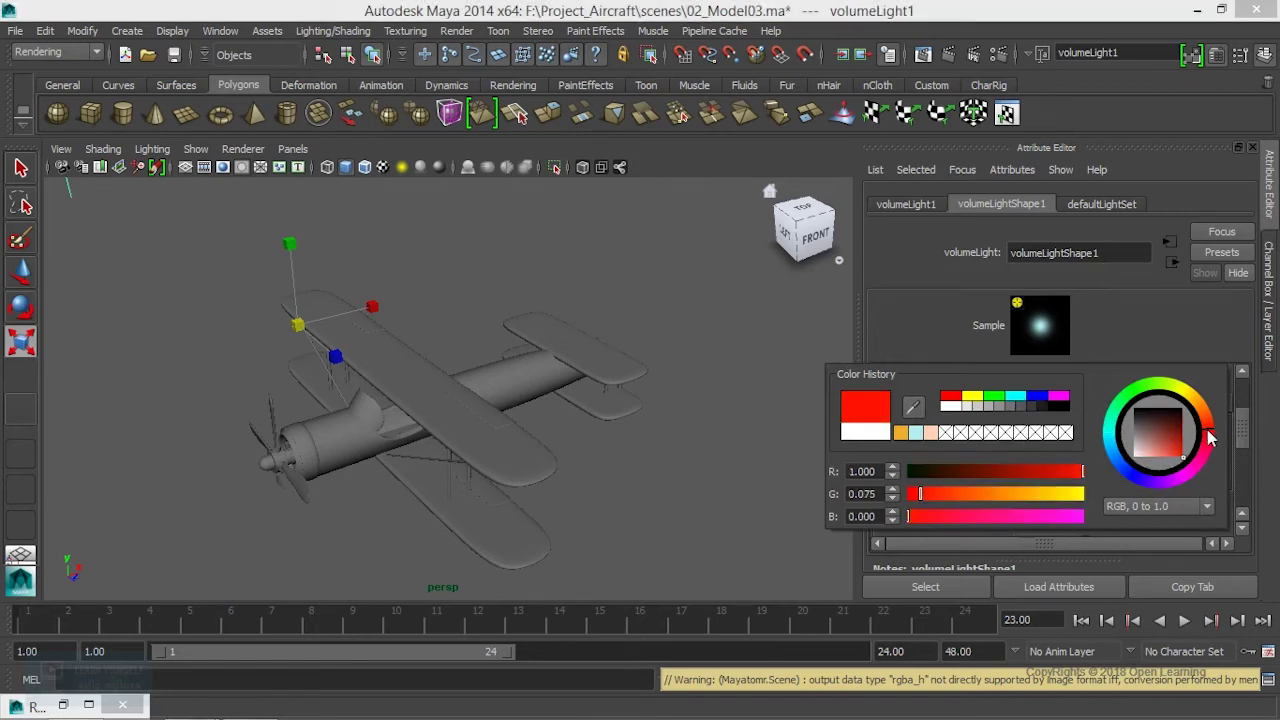
drag(947, 492, 961, 493)
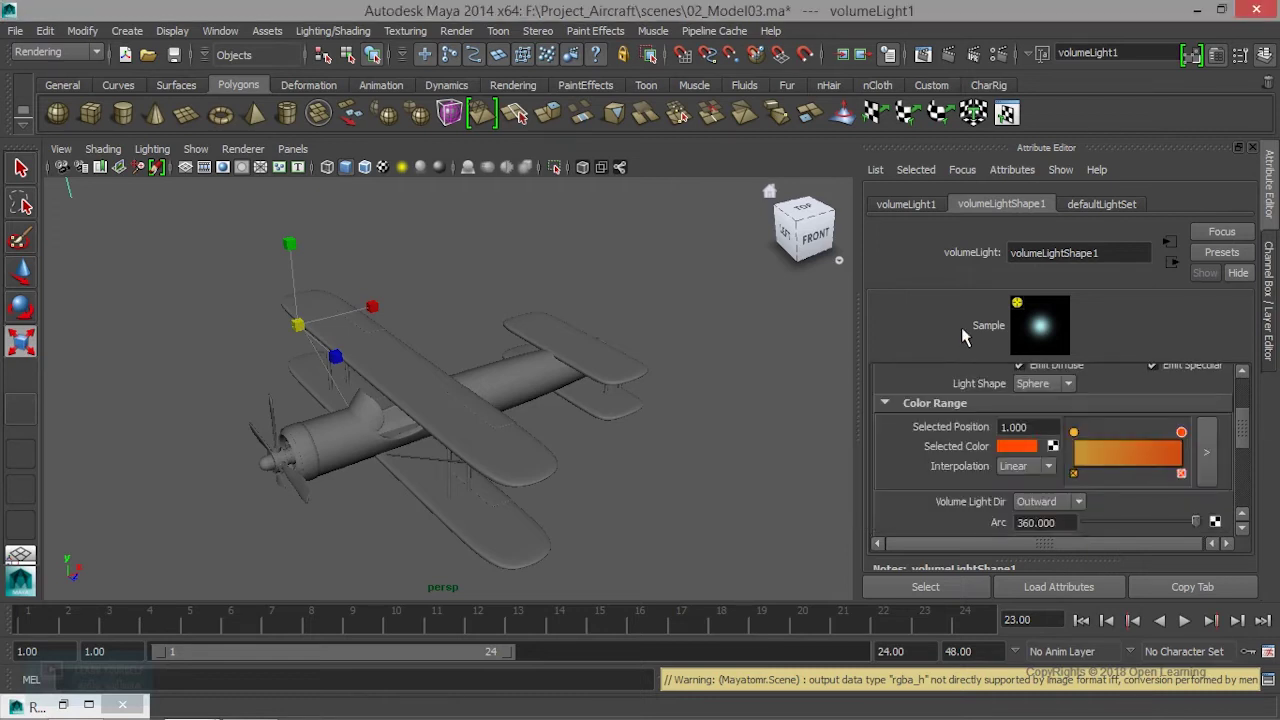
Change the Color Range interpolation from Linear to Smooth.
click(1038, 468)
click(1014, 507)
mouse_move(1241, 440)
mouse_down()
mouse_move(1237, 462)
mouse_move(1236, 423)
mouse_up()
Re-render the biplane in mental ray, minimize Render View, and check the volume light direction choices.
click(919, 58)
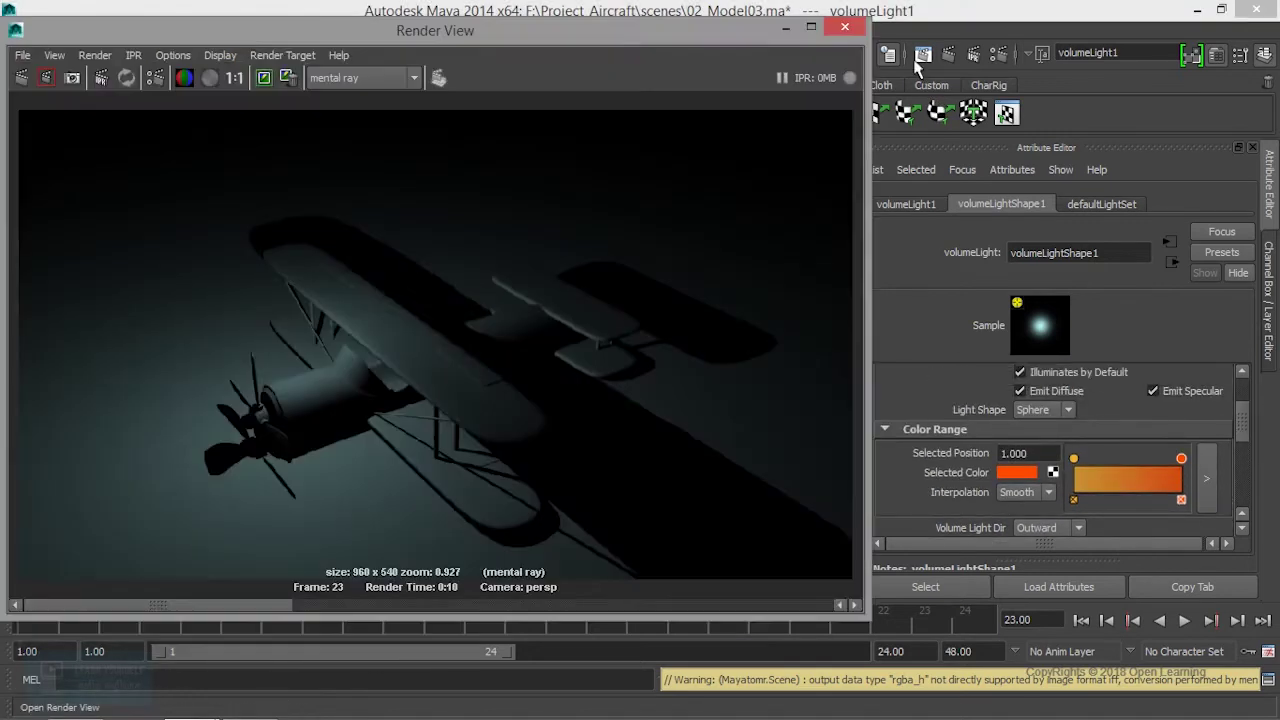
click(20, 80)
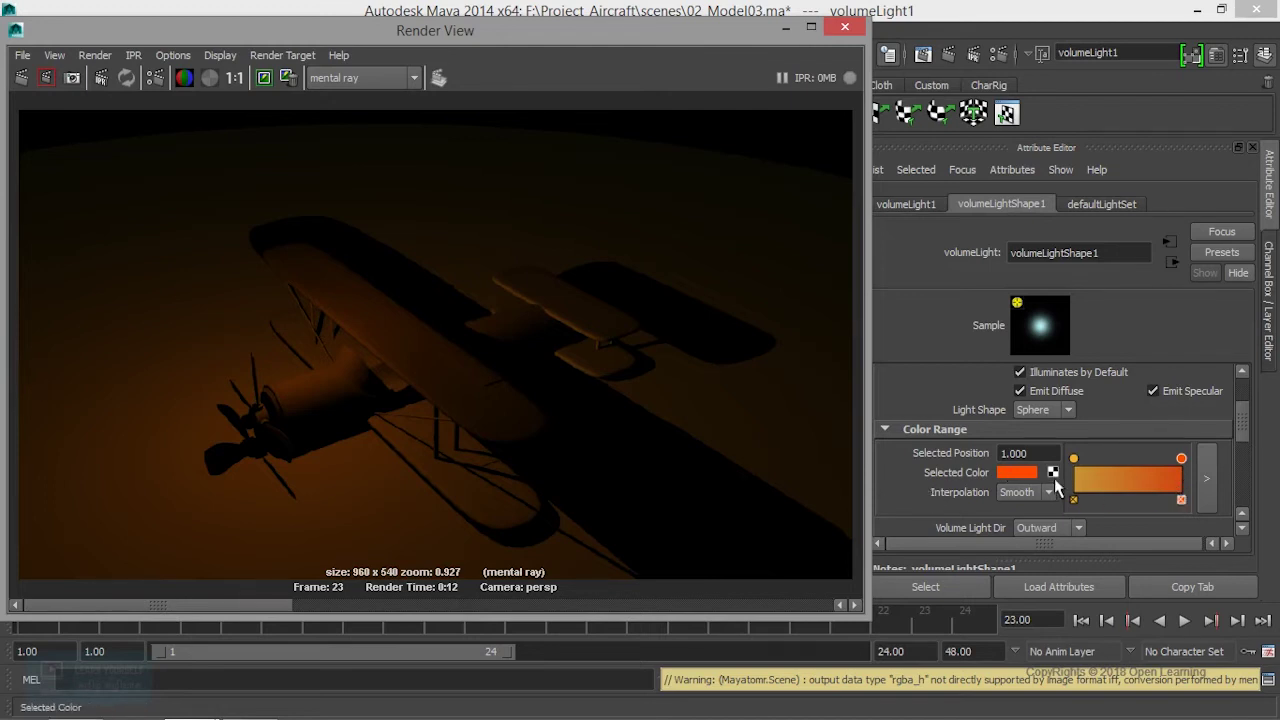
click(785, 27)
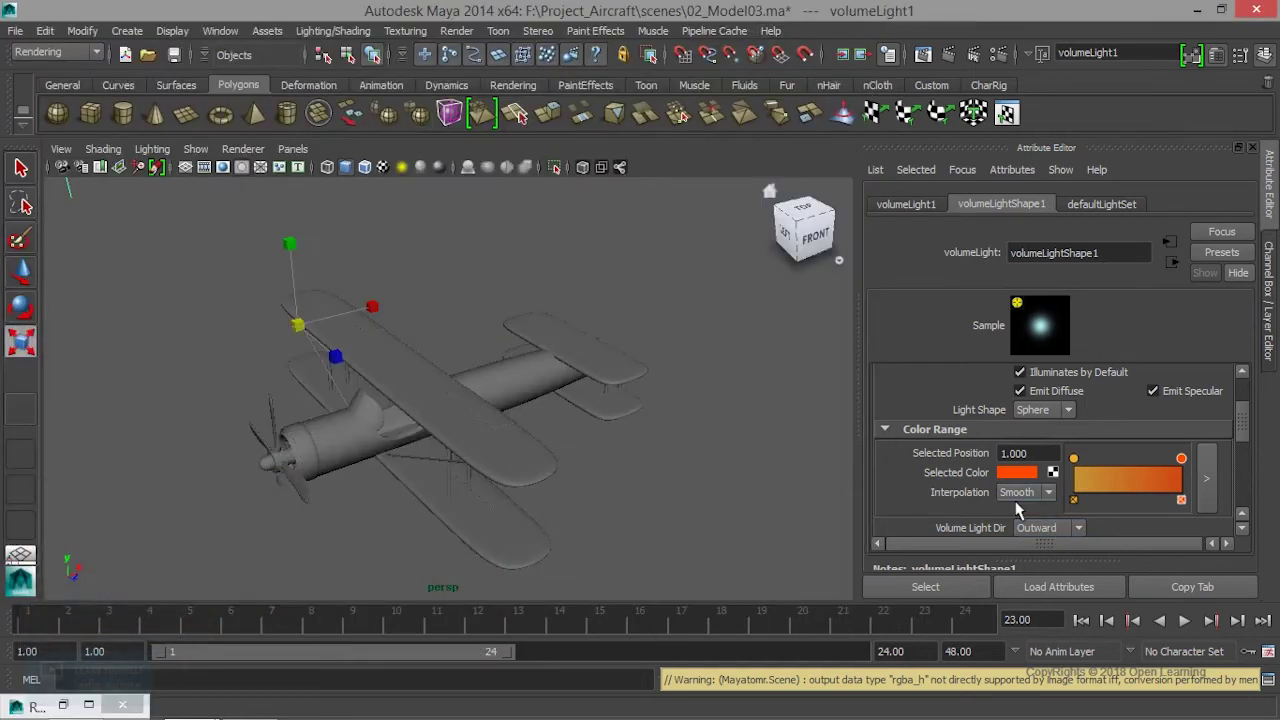
scroll(1129, 521, down, 2)
click(1050, 474)
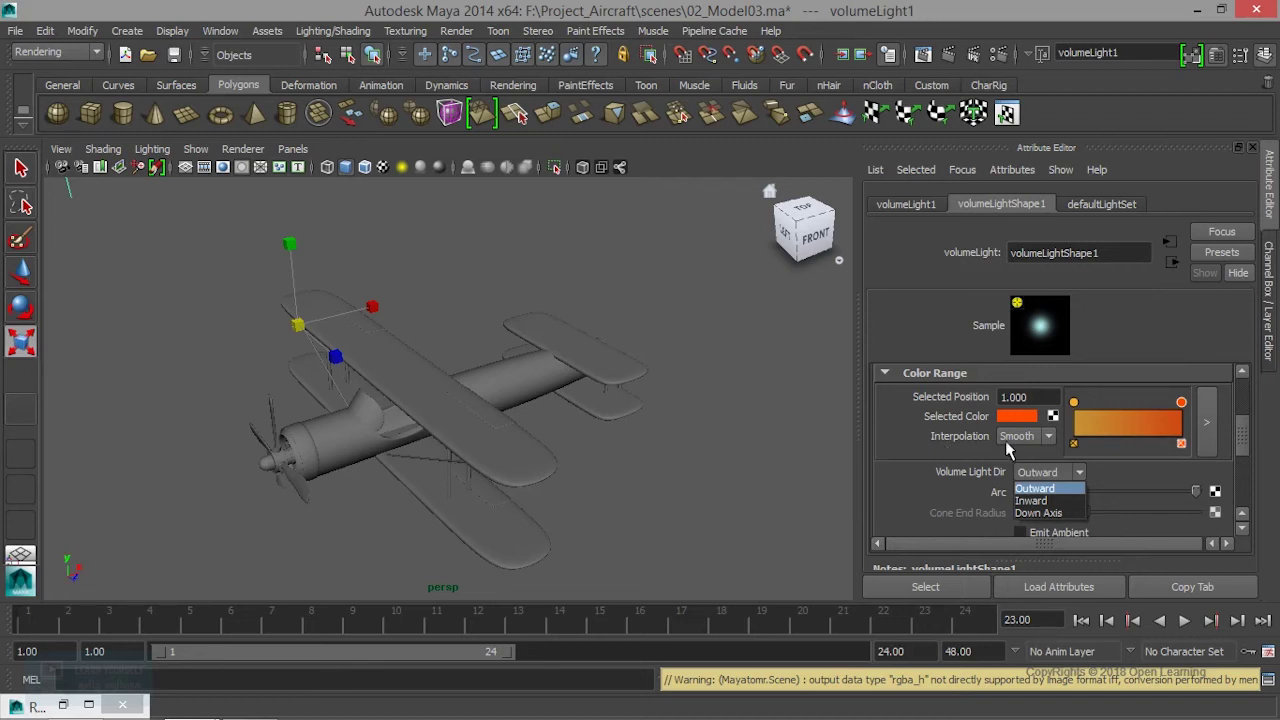
Open the Color Range in the larger ramp editor and add a third colour stop at 0.4000.
click(1206, 424)
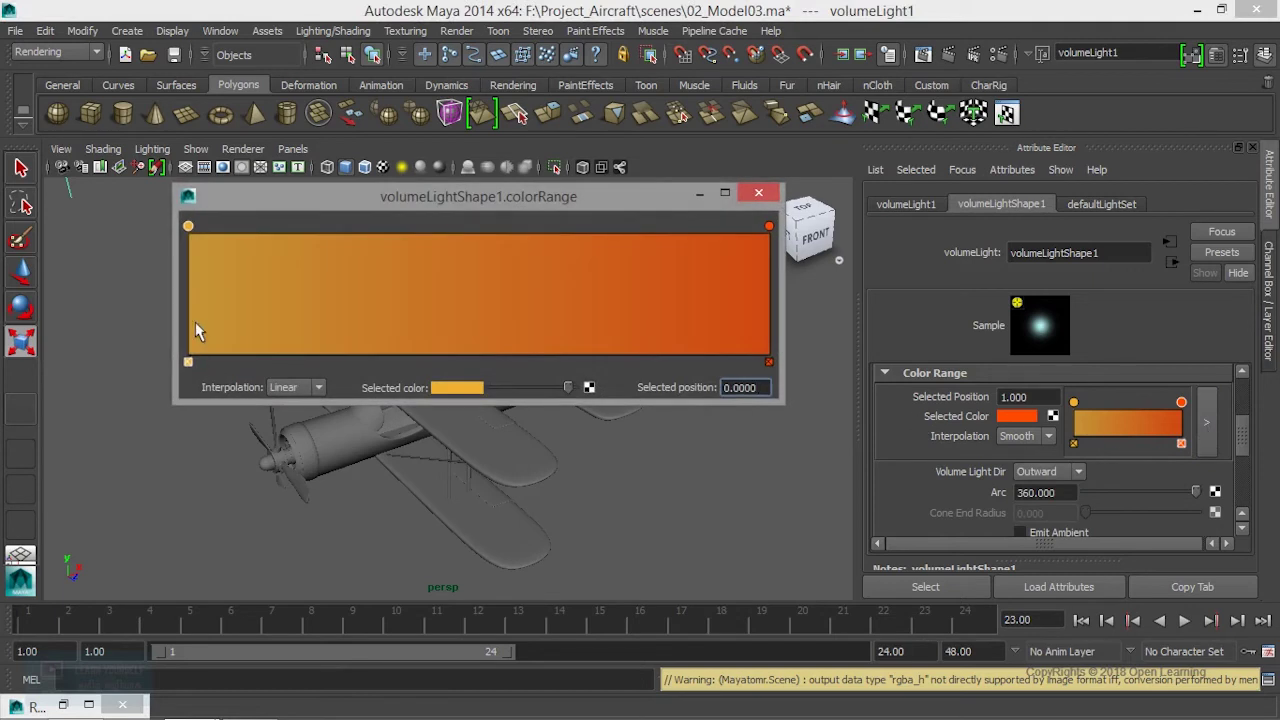
drag(568, 387, 573, 387)
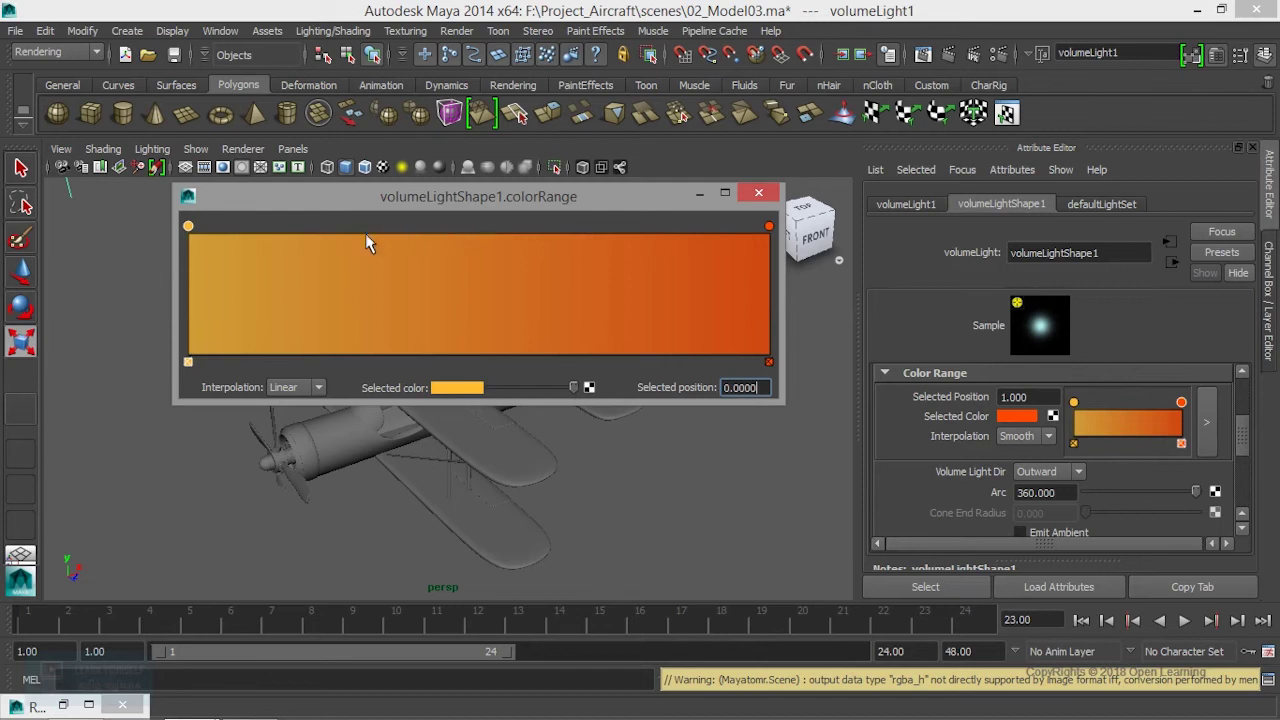
drag(188, 226, 466, 226)
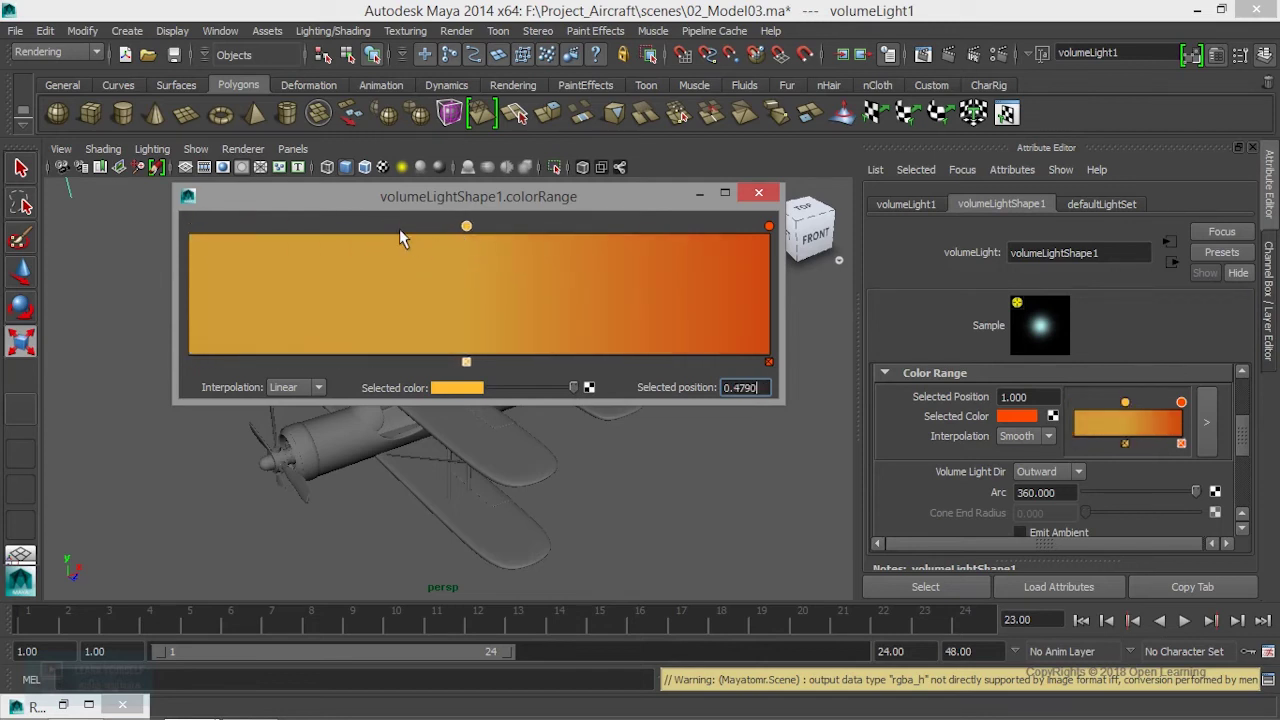
drag(466, 226, 184, 251)
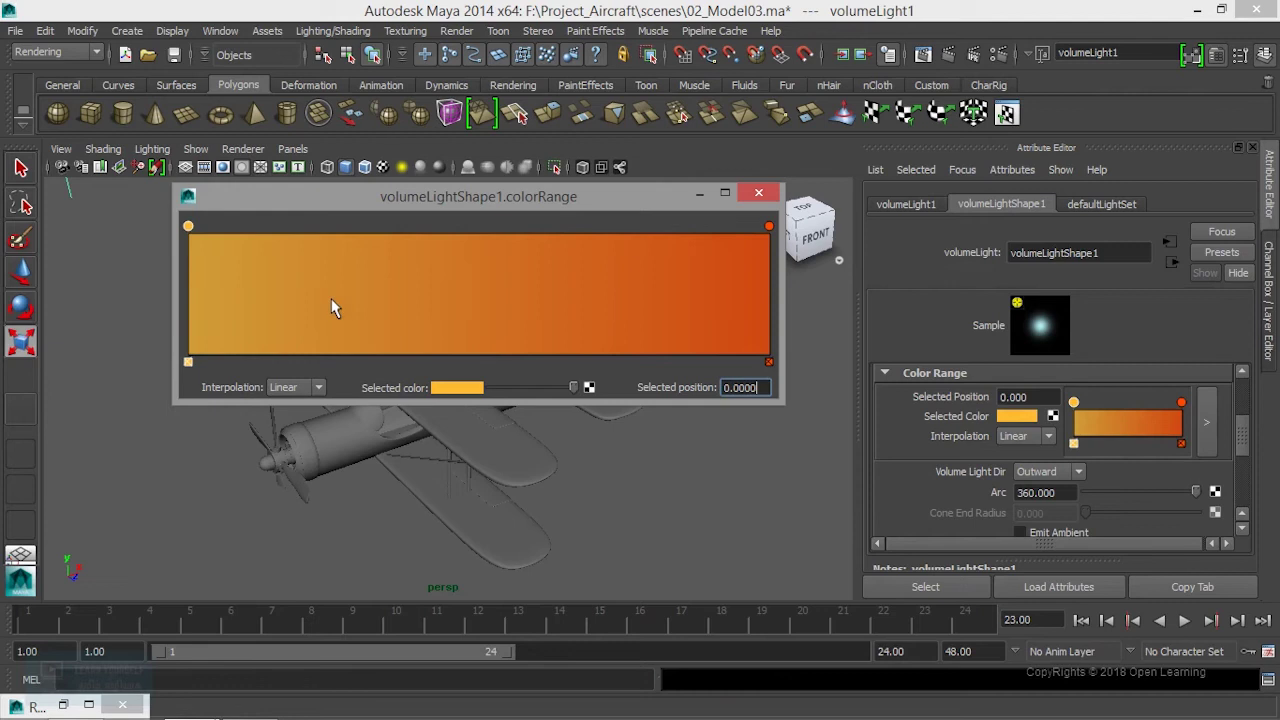
click(421, 302)
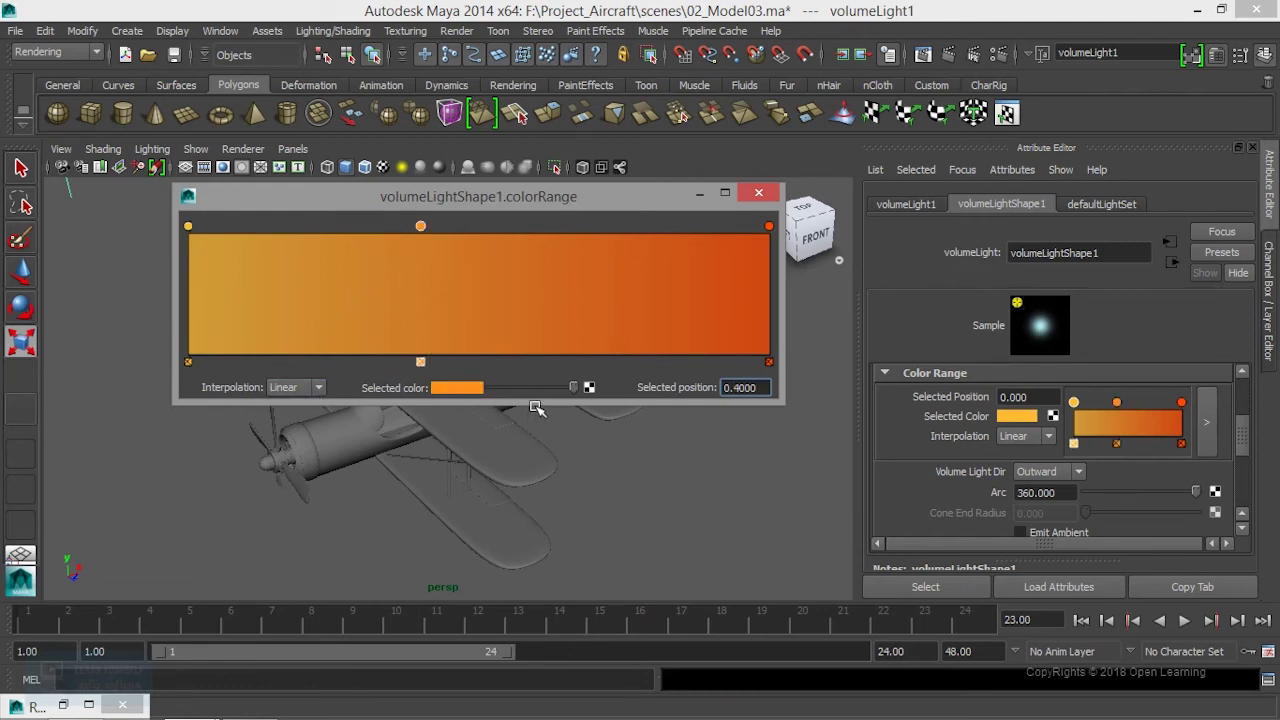
click(472, 390)
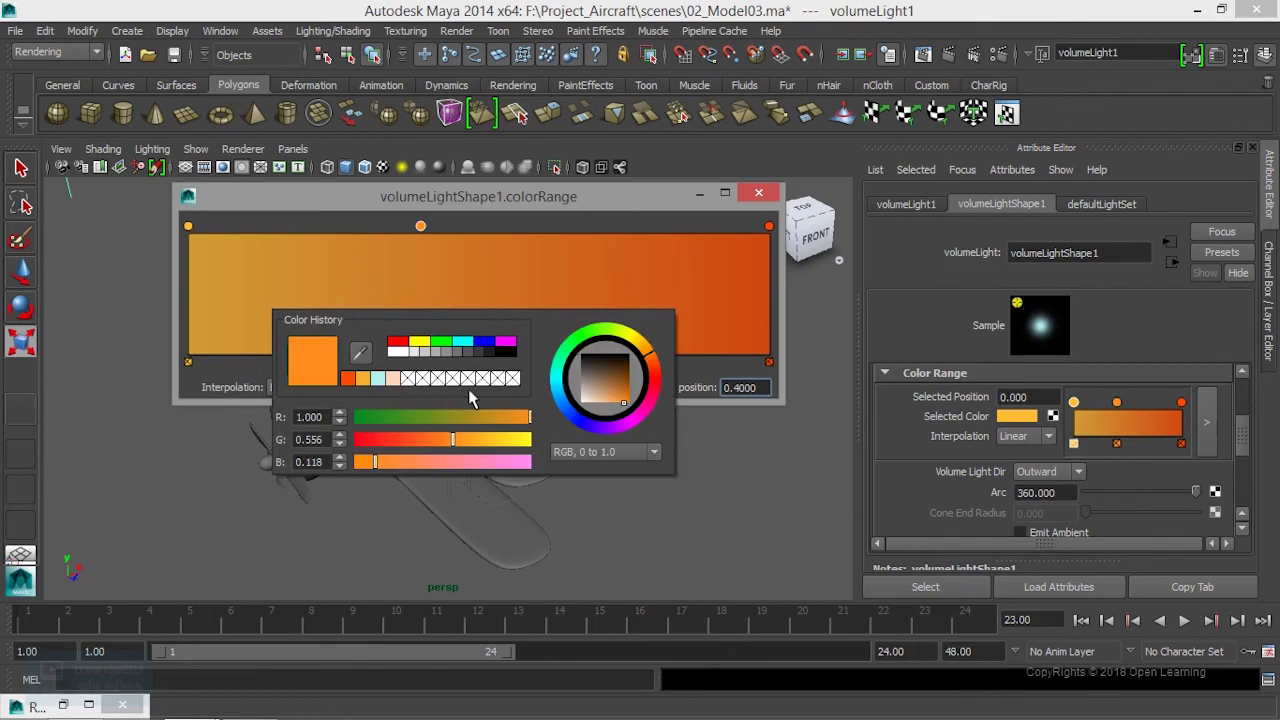
Make the 0.4 stop dark green, switch to Smooth interpolation, and add a stop at 0.7258.
click(443, 344)
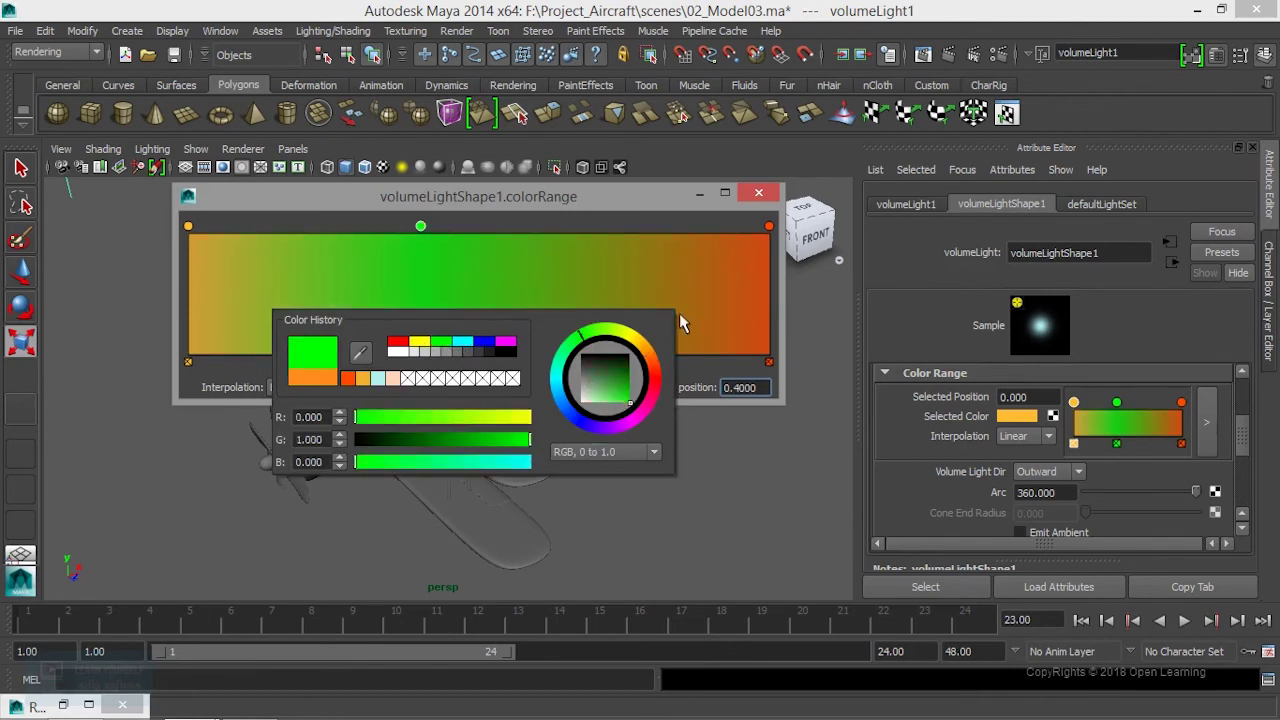
mouse_move(573, 388)
mouse_down()
mouse_move(531, 390)
mouse_move(578, 388)
mouse_move(567, 391)
mouse_up()
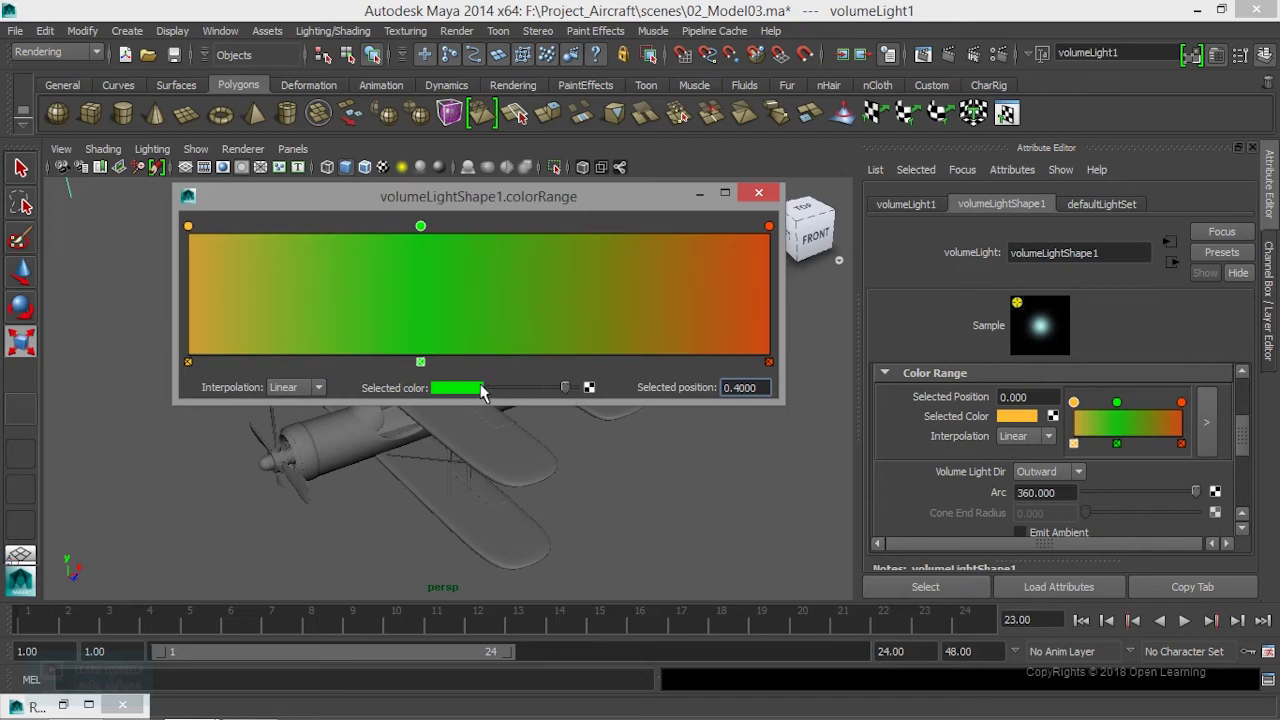
click(319, 389)
click(189, 227)
click(297, 387)
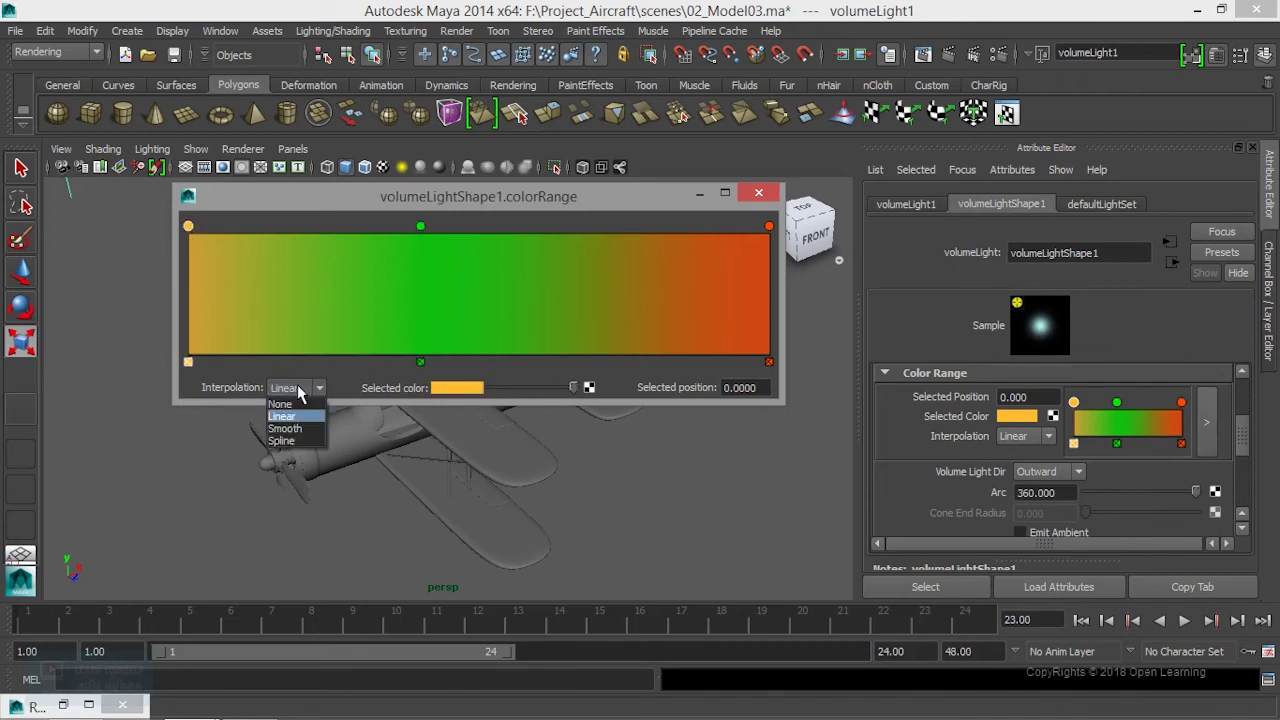
click(303, 428)
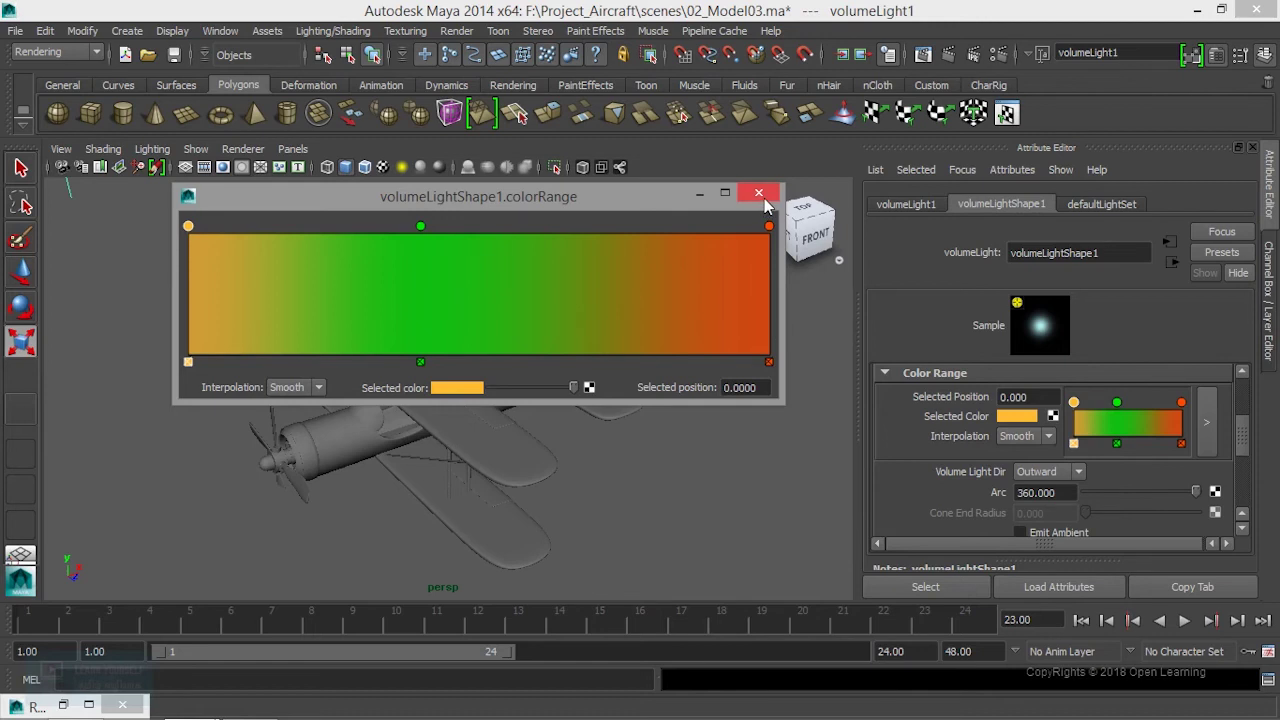
click(609, 307)
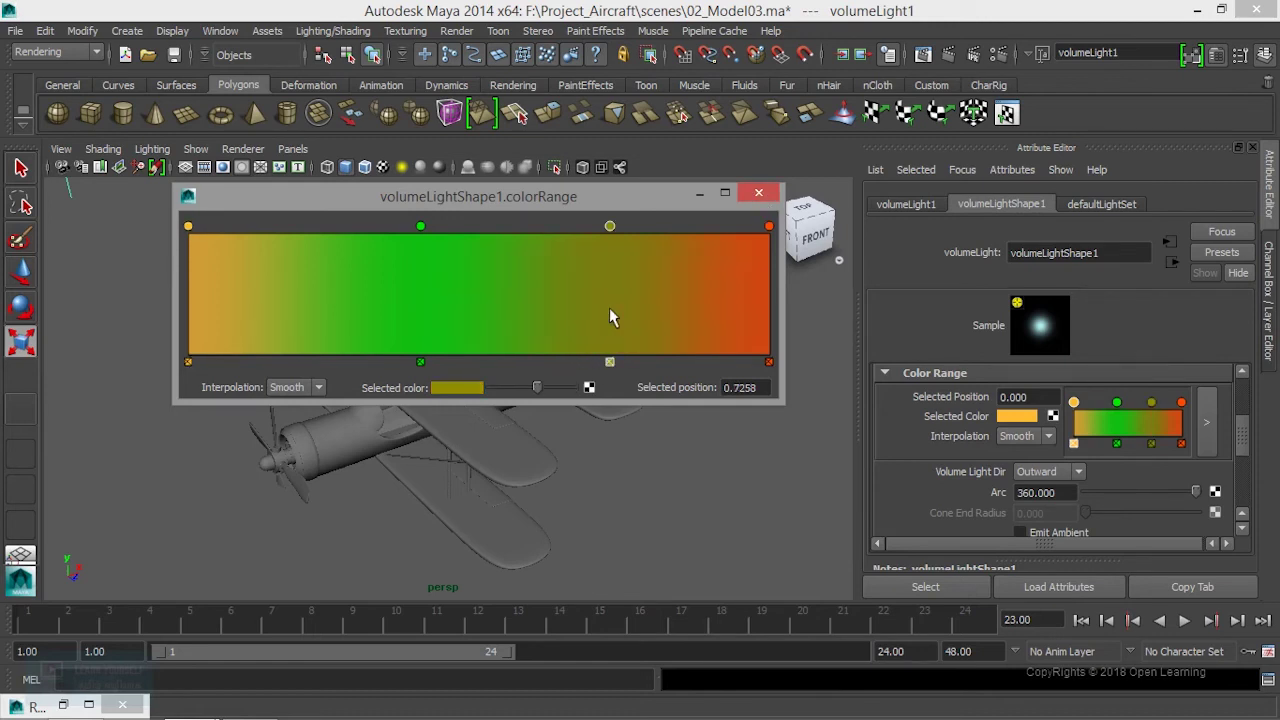
Colour the 0.7258 stop blue, close the ramp editor, and re-render the biplane in mental ray.
click(470, 388)
drag(553, 372, 557, 395)
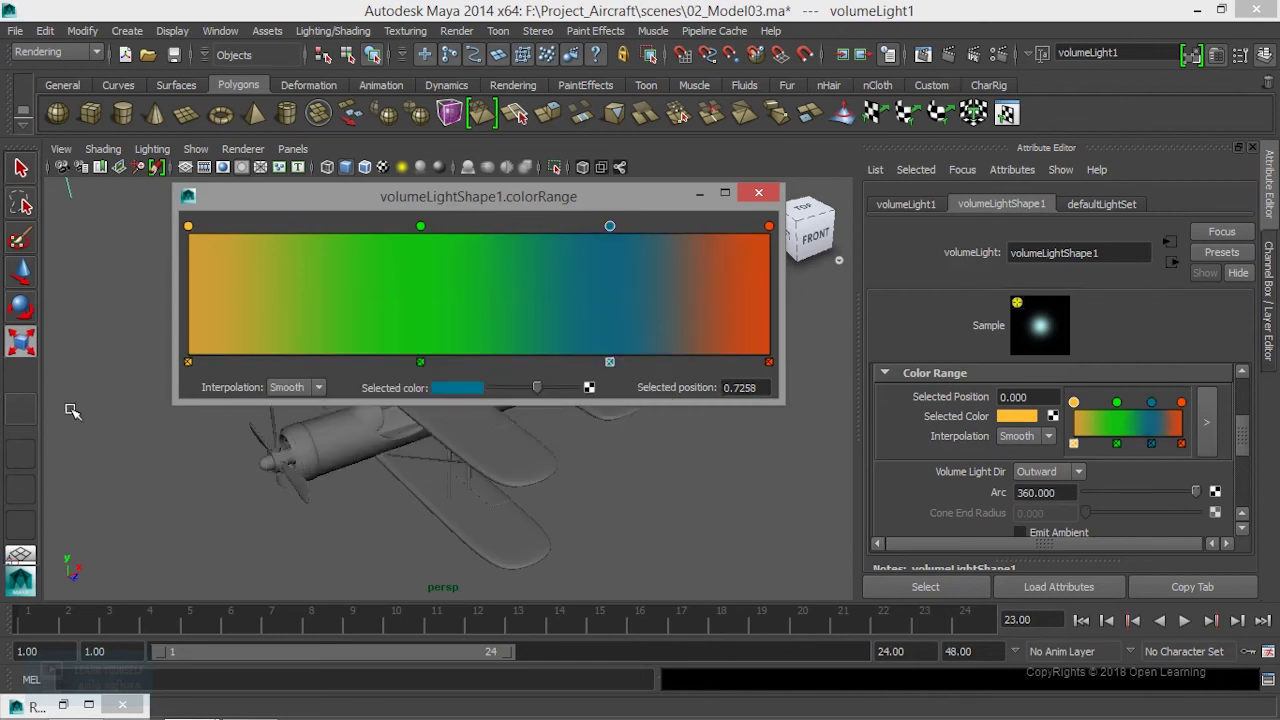
click(765, 193)
click(923, 53)
click(22, 77)
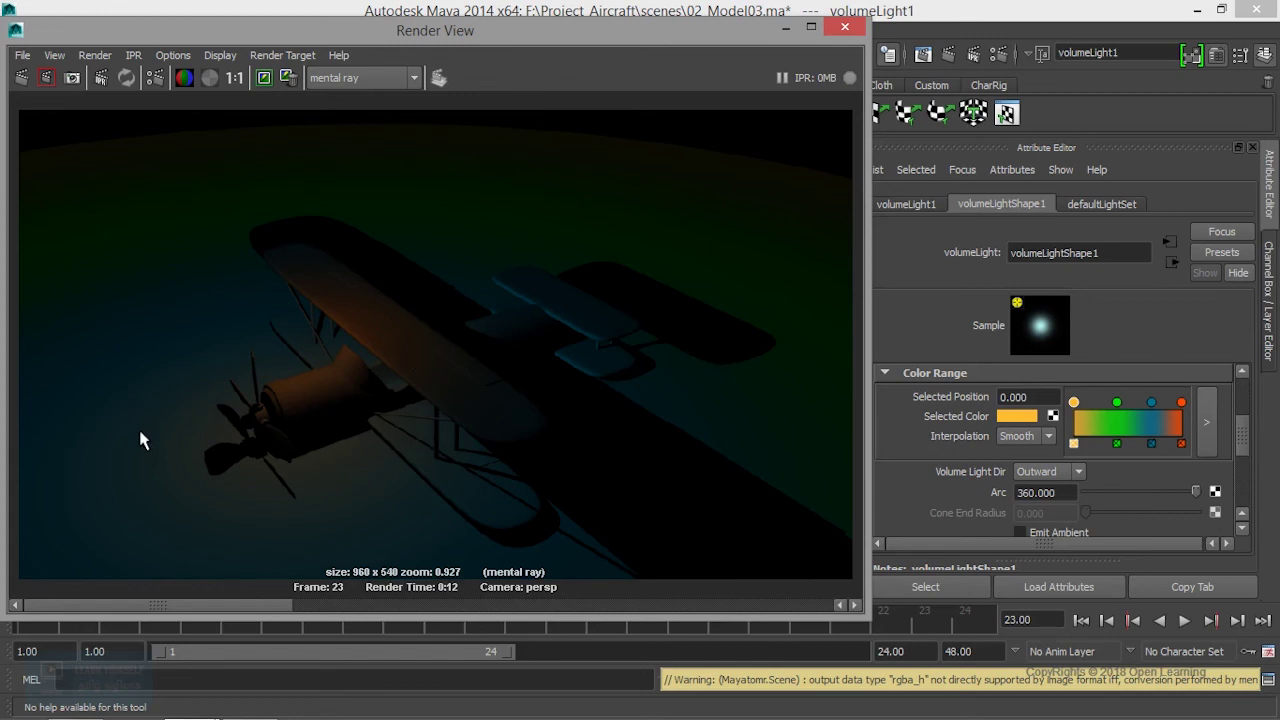
Minimize the orange and blue-green render and expand the volume light's Shadows section.
click(785, 27)
drag(1250, 440, 1252, 488)
click(924, 468)
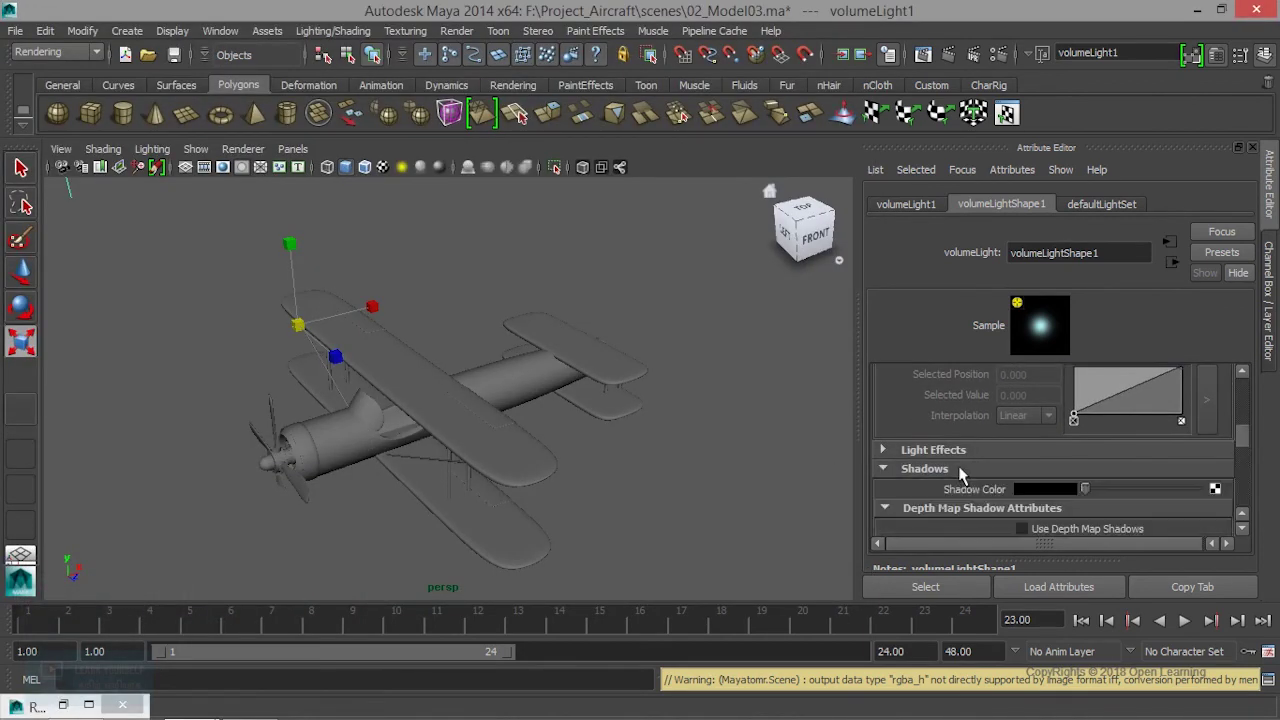
Keep Use Ray Trace Shadows on and raise the volume light's Light Radius to 0.174.
scroll(958, 475, down, 2)
scroll(958, 475, down, 2)
scroll(958, 475, up, 3)
scroll(965, 473, down, 3)
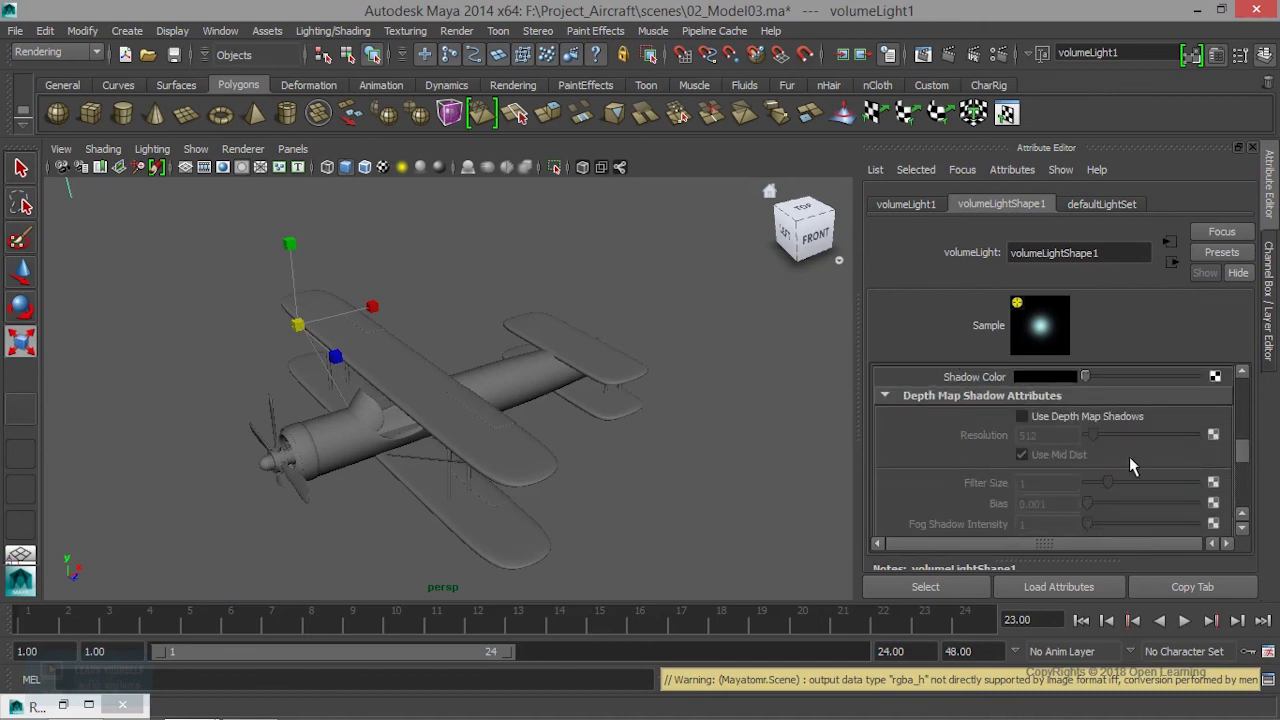
scroll(1082, 463, down, 3)
scroll(1081, 465, down, 3)
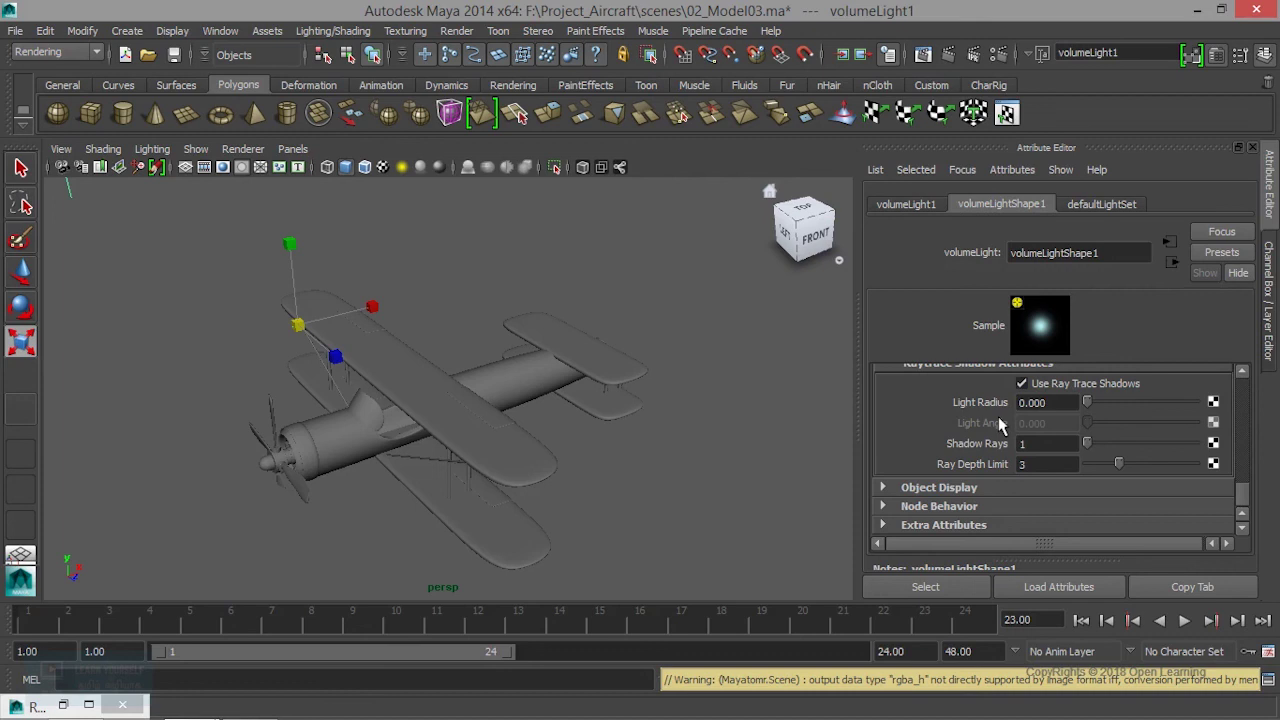
drag(1087, 403, 1097, 410)
click(1021, 383)
click(1021, 383)
drag(1097, 402, 1105, 402)
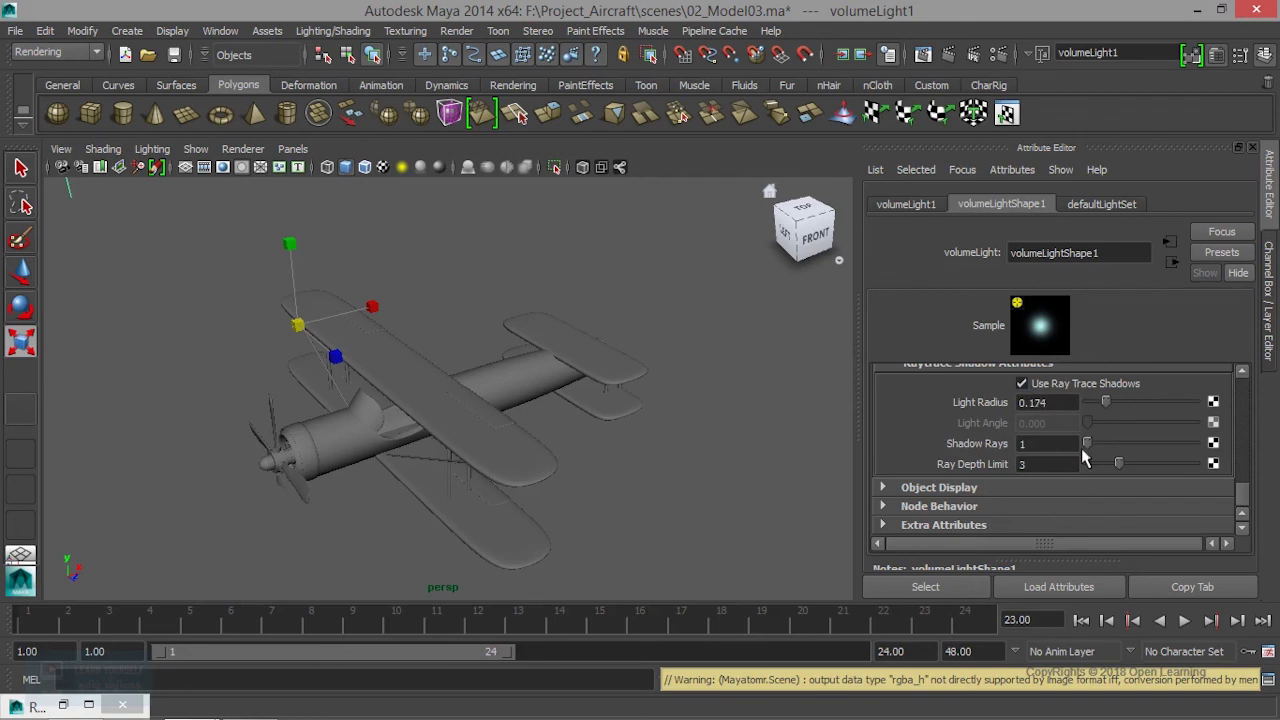